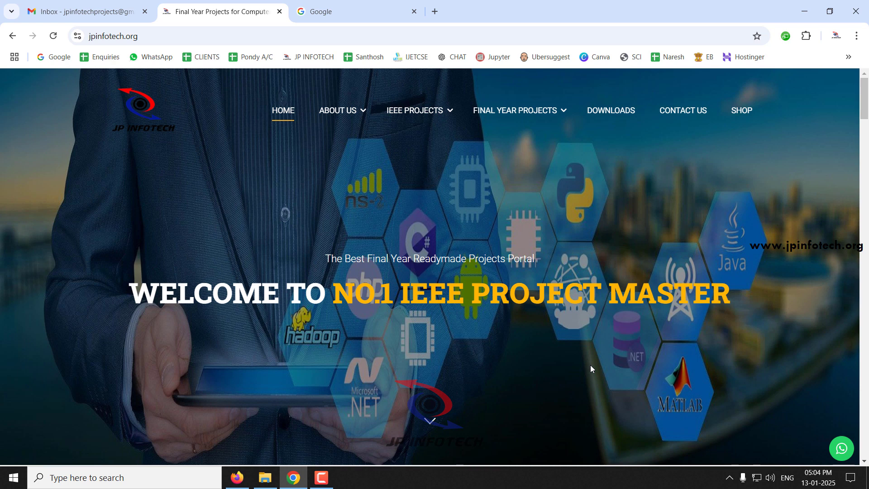
- Search Google for "xampp download" and open the Apache Friends Download XAMPP page
click(350, 4)
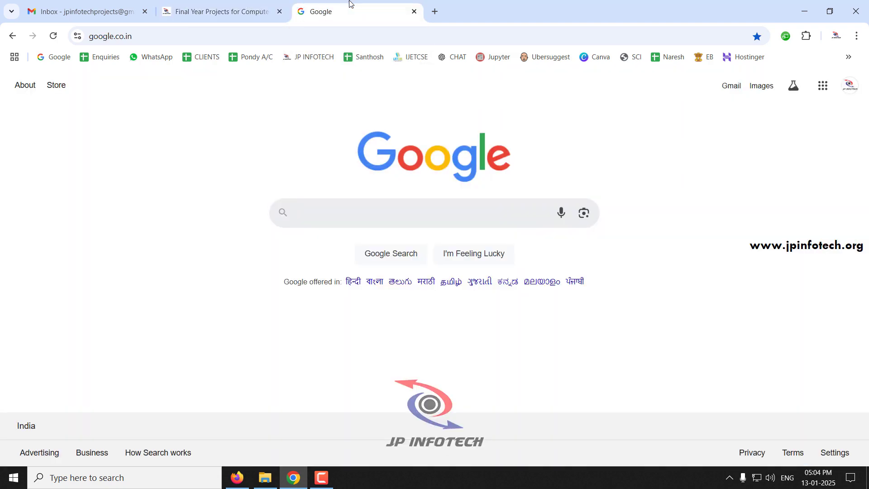
text(xampp download)
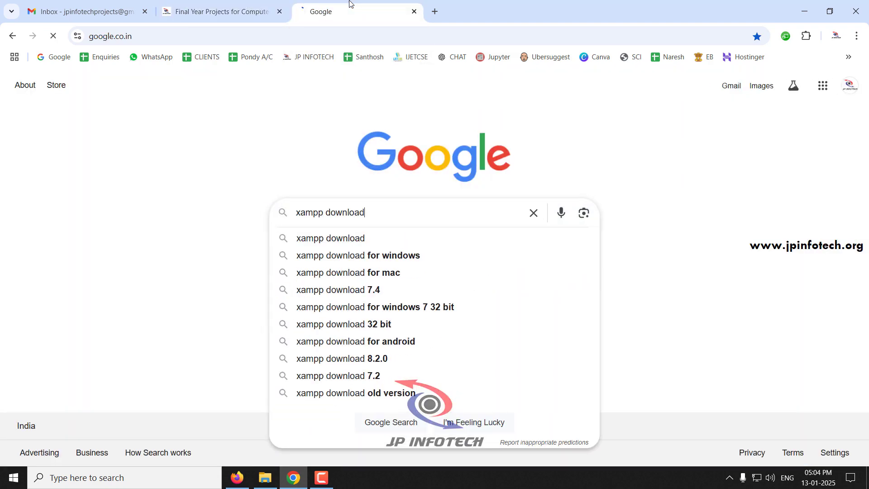
key(Return)
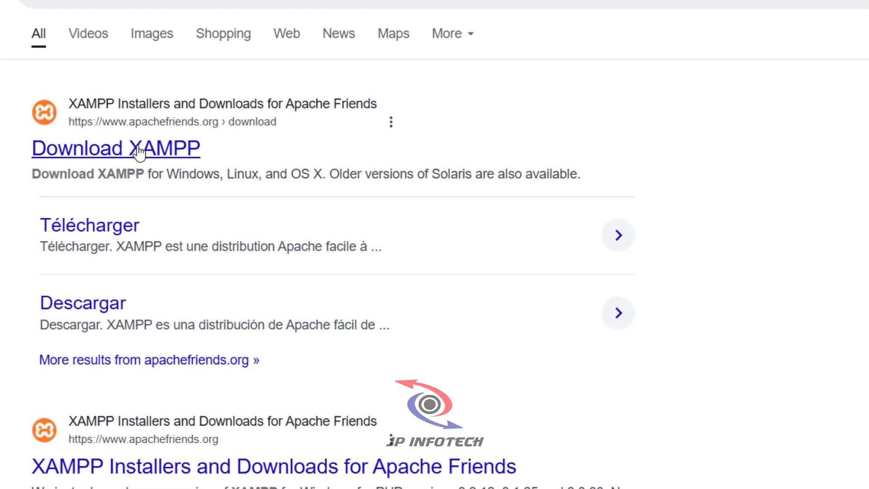
click(138, 153)
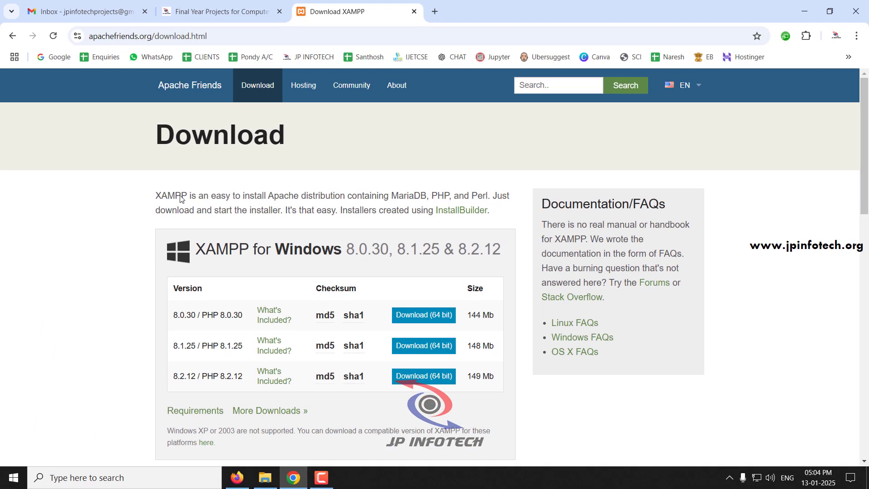
- Download the 64-bit XAMPP for Windows 8.2.12 installer and save it to the Desktop under the suggested file name
drag(346, 251, 500, 255)
click(465, 253)
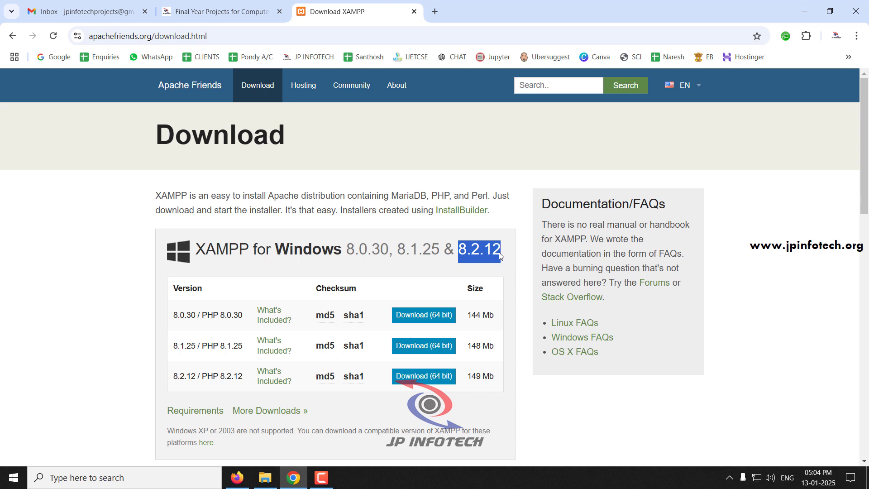
mouse_move(174, 377)
mouse_down()
mouse_move(209, 378)
mouse_move(196, 379)
mouse_up()
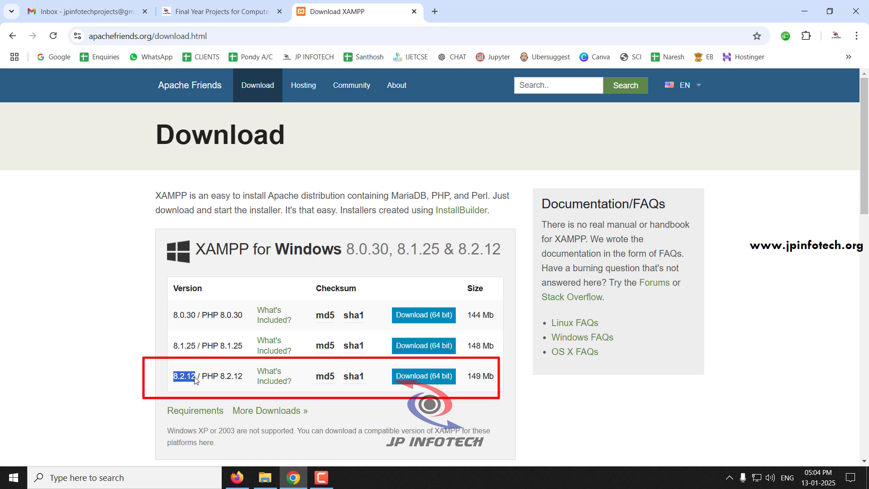
drag(467, 380, 494, 382)
click(423, 382)
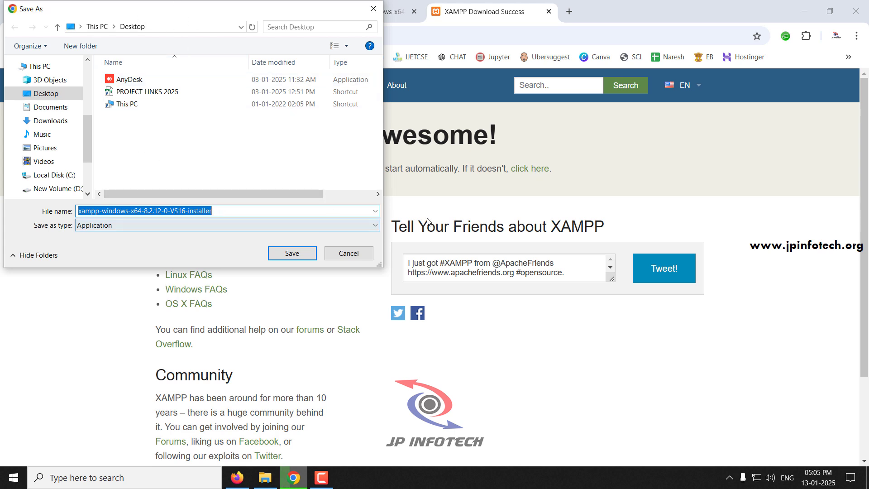
click(287, 255)
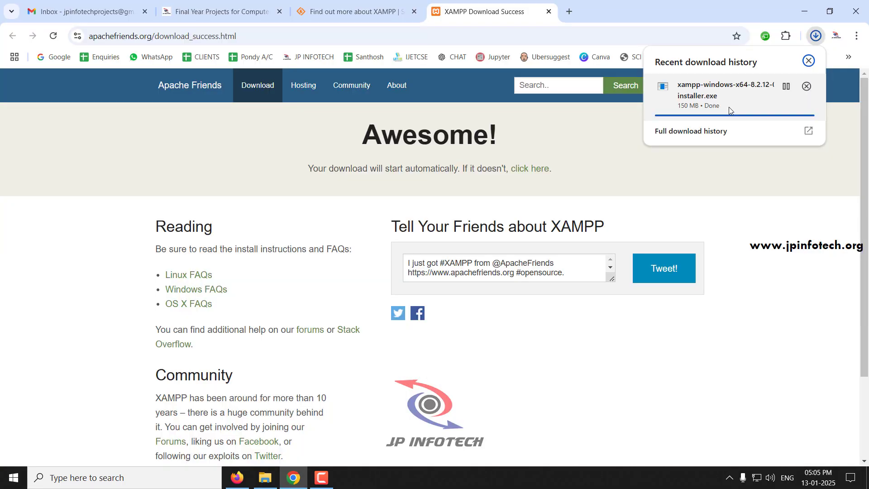
- Launch the downloaded XAMPP installer from the desktop, agreeing to continue despite the antivirus question and acknowledging the UAC warning
key(super+d)
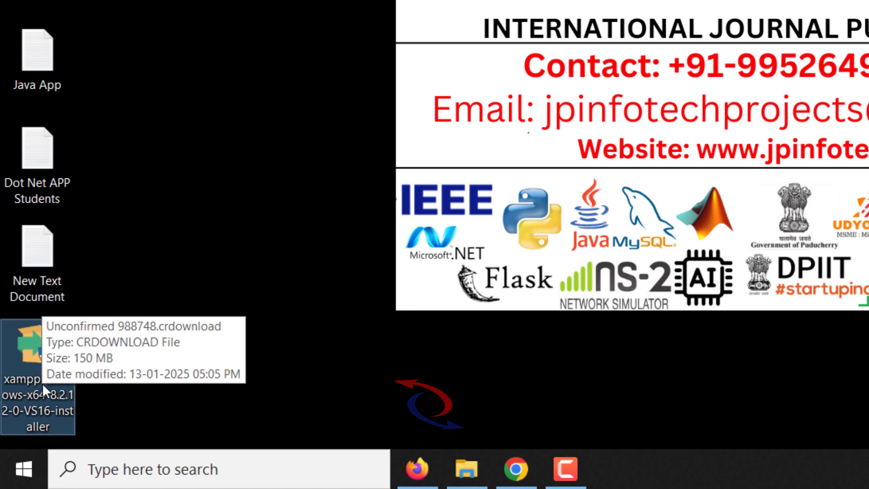
double_click(45, 397)
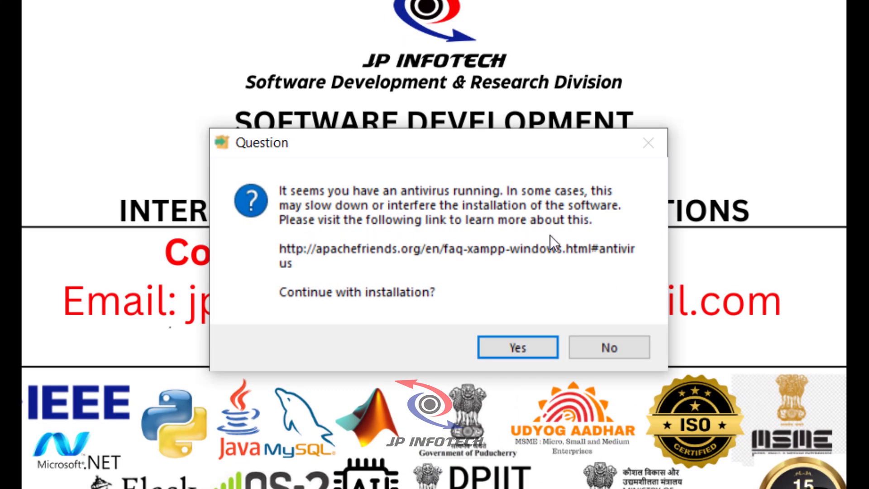
click(524, 343)
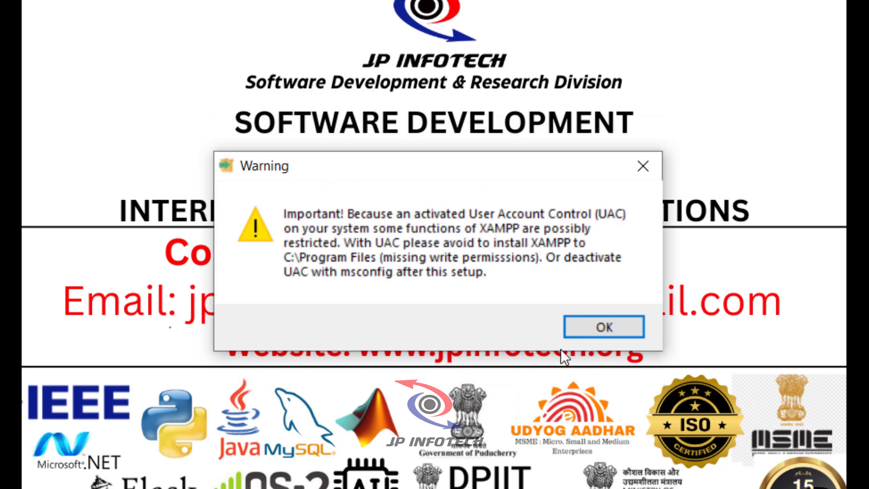
click(597, 329)
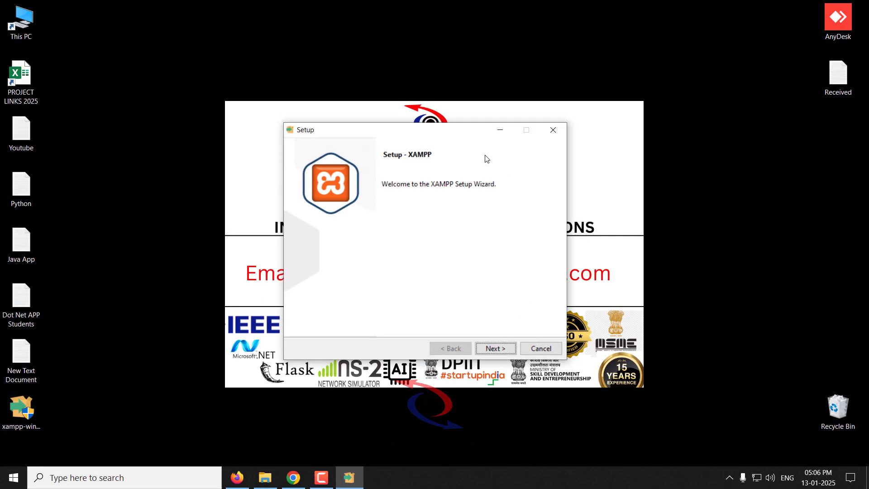
- Proceed past the setup welcome page, review the component list and accept it with every component selected
click(500, 349)
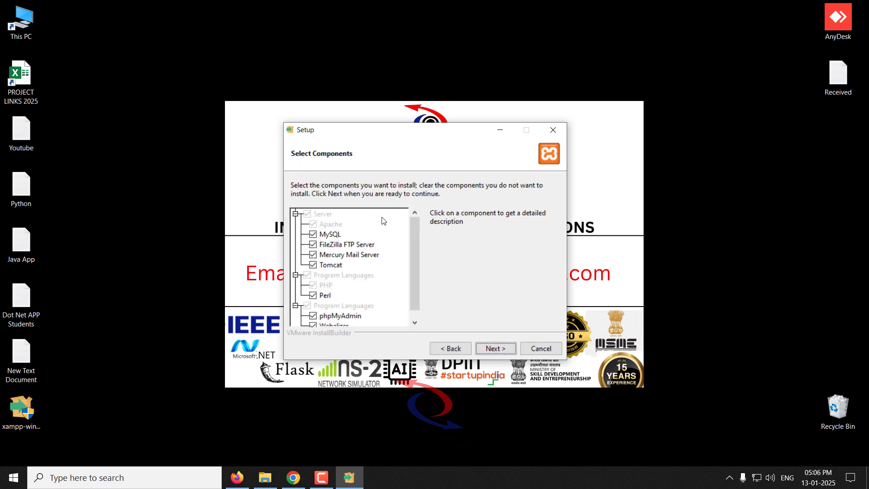
mouse_move(417, 243)
mouse_down()
mouse_move(416, 277)
mouse_move(410, 227)
mouse_up()
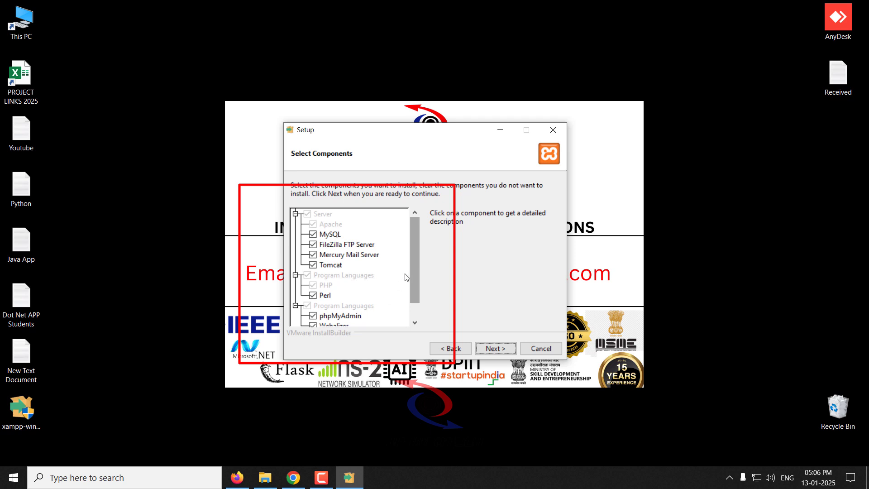
scroll(410, 294, down, 1)
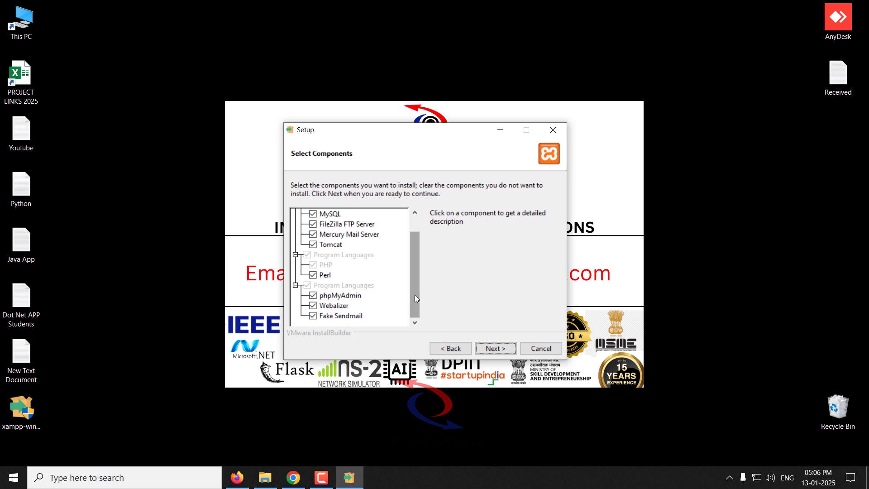
scroll(414, 272, up, 1)
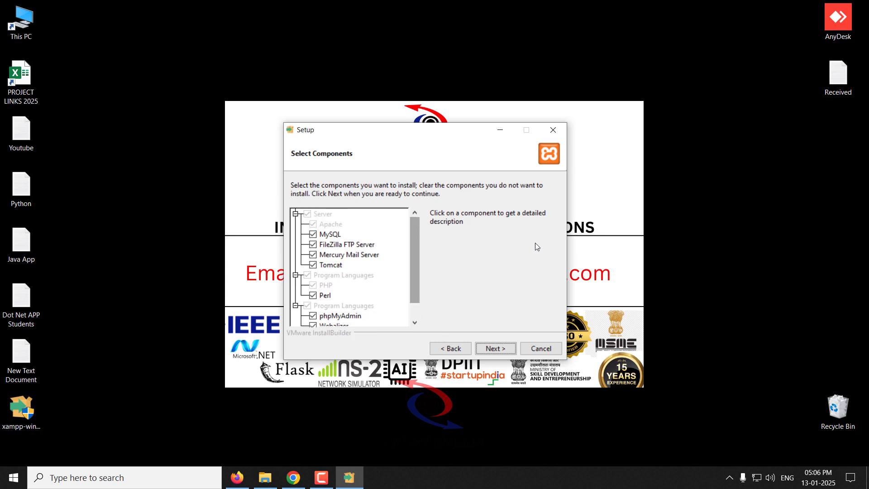
click(495, 348)
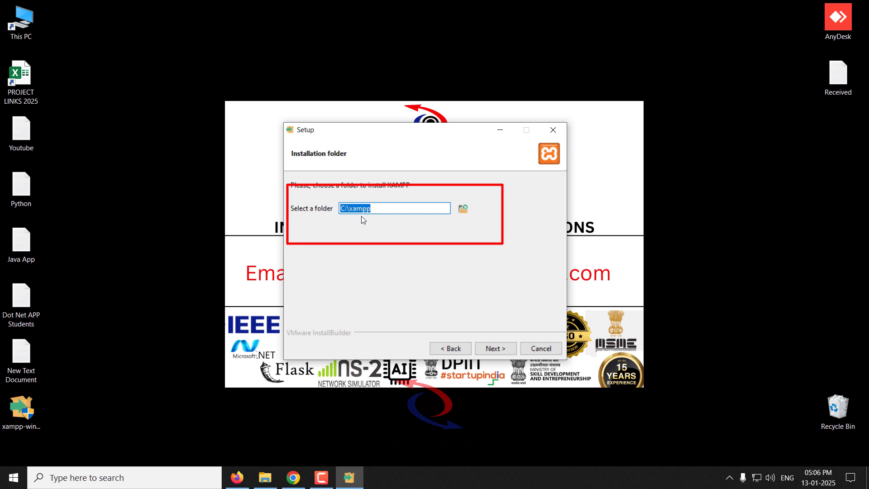
- Check the folder browser without choosing another directory and accept C:\xampp as the installation folder
click(462, 212)
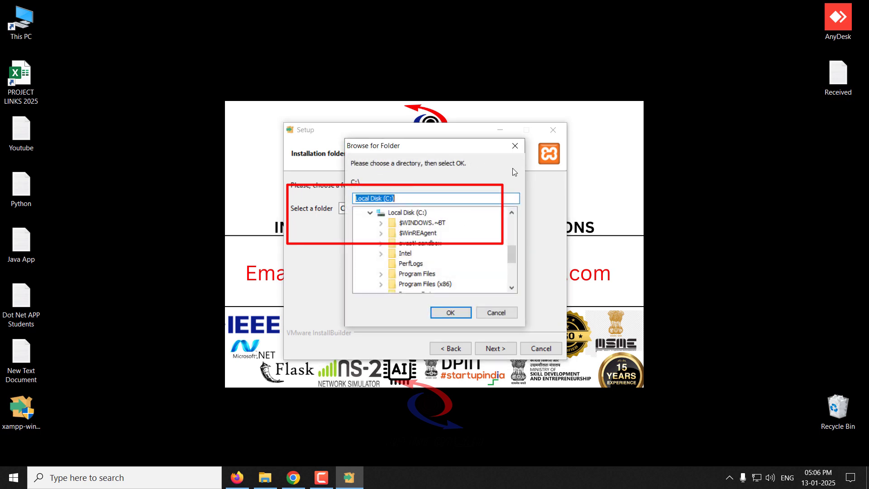
click(496, 313)
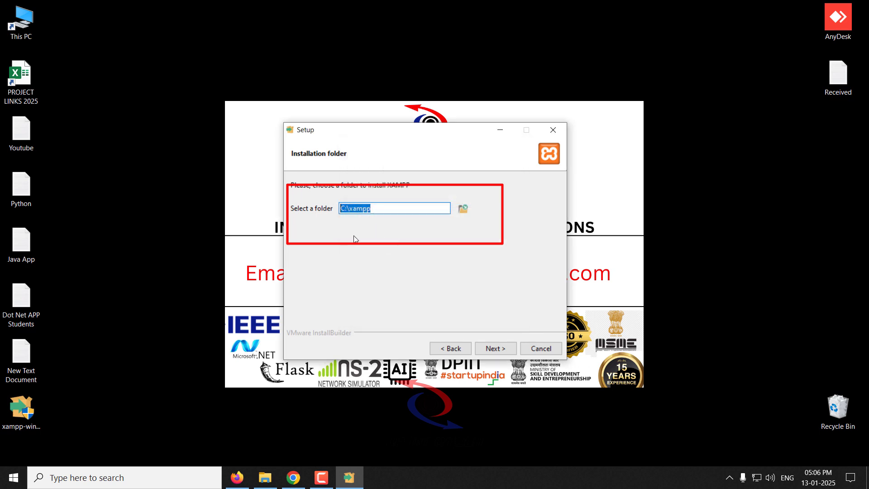
click(488, 353)
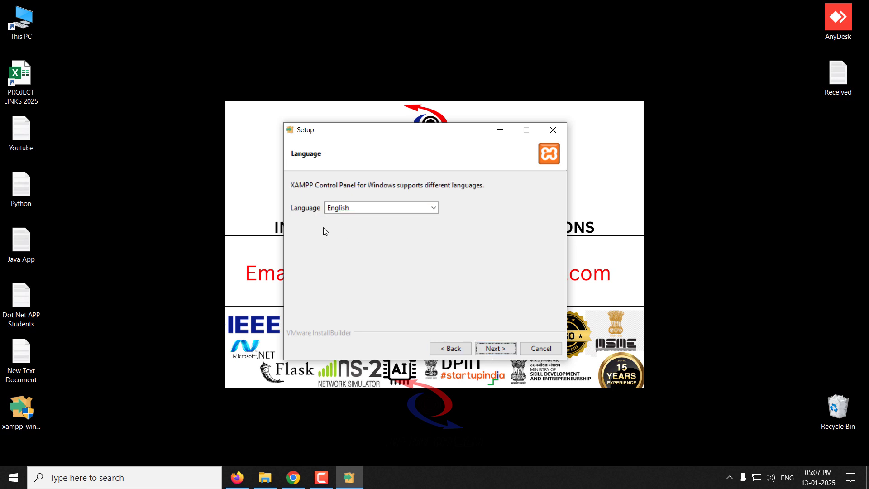
- Keep English as the Control Panel language, install XAMPP and finish the setup with the option to start the Control Panel enabled
click(359, 206)
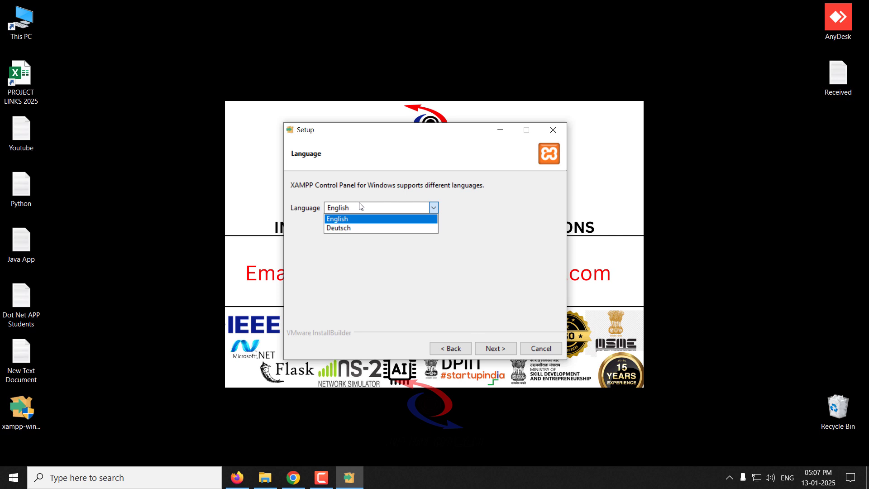
click(361, 206)
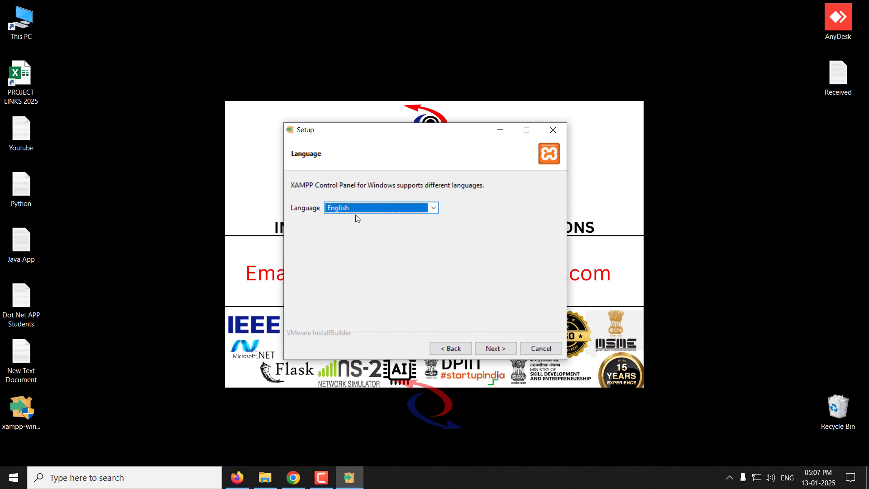
click(490, 349)
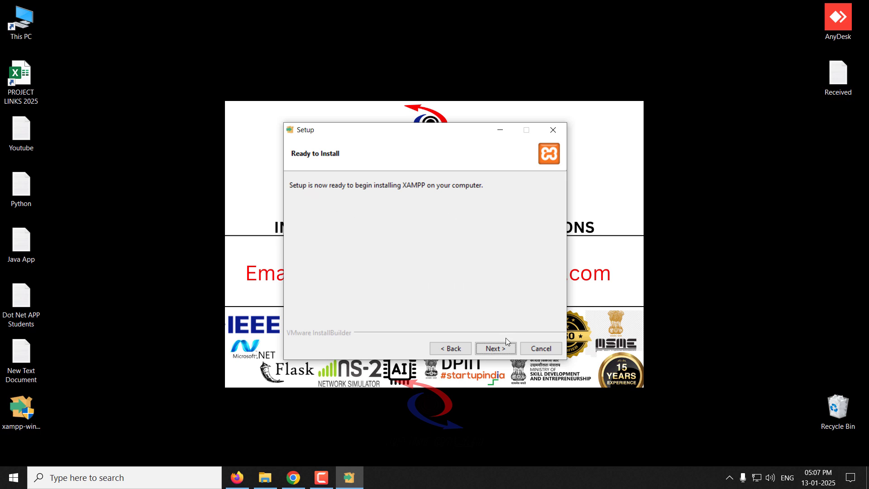
click(494, 347)
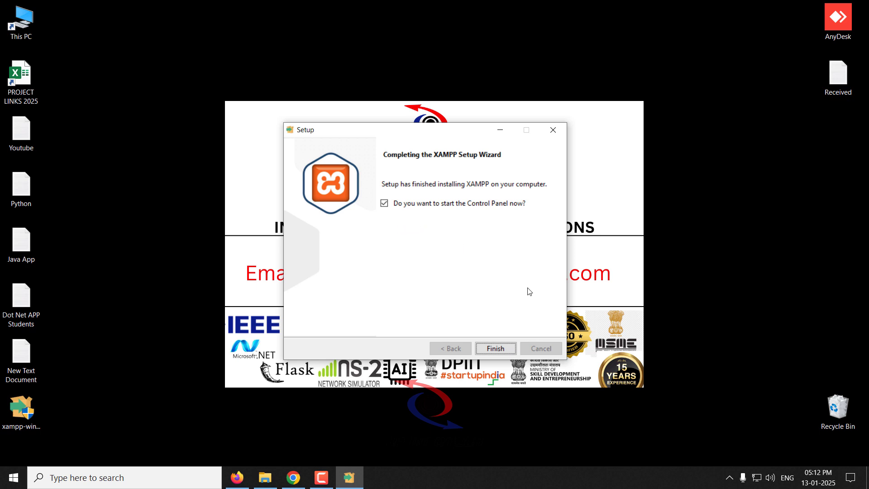
click(500, 352)
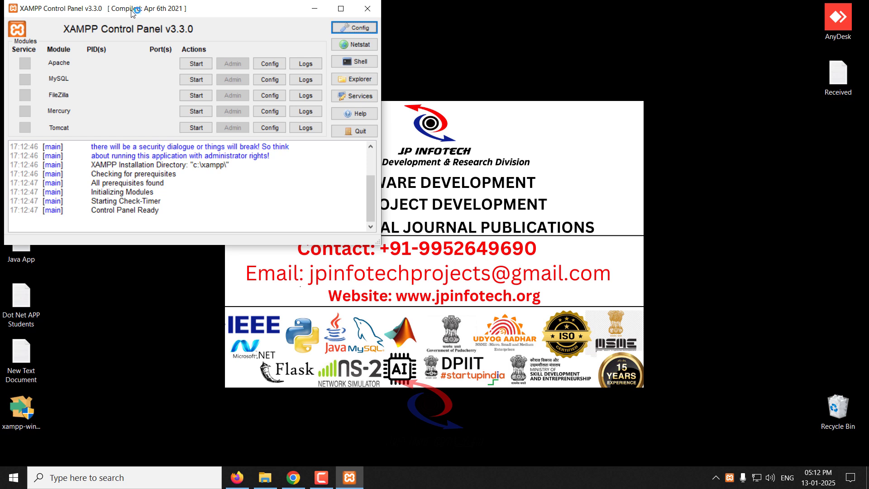
- Look up the XAMPP Control Panel in Windows search with "xam", and return to its open window, moving it towards the screen's centre
drag(133, 13, 344, 44)
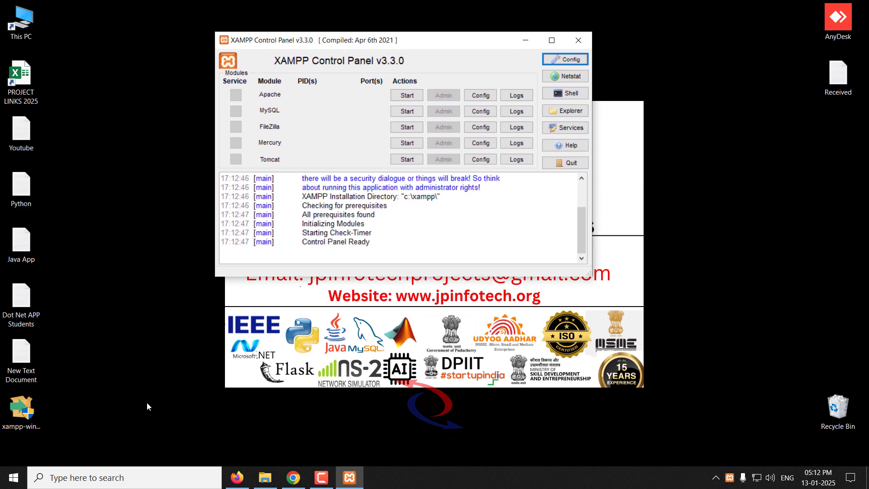
click(52, 479)
text(xam)
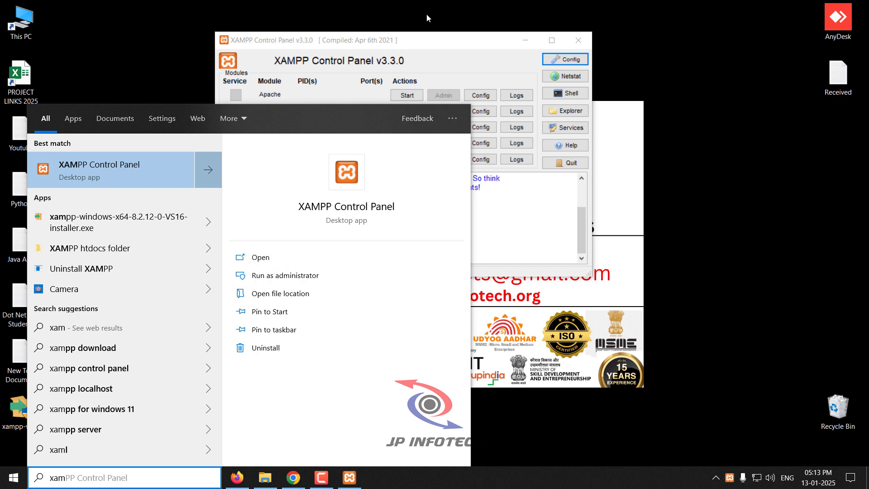
click(410, 43)
drag(407, 48, 414, 117)
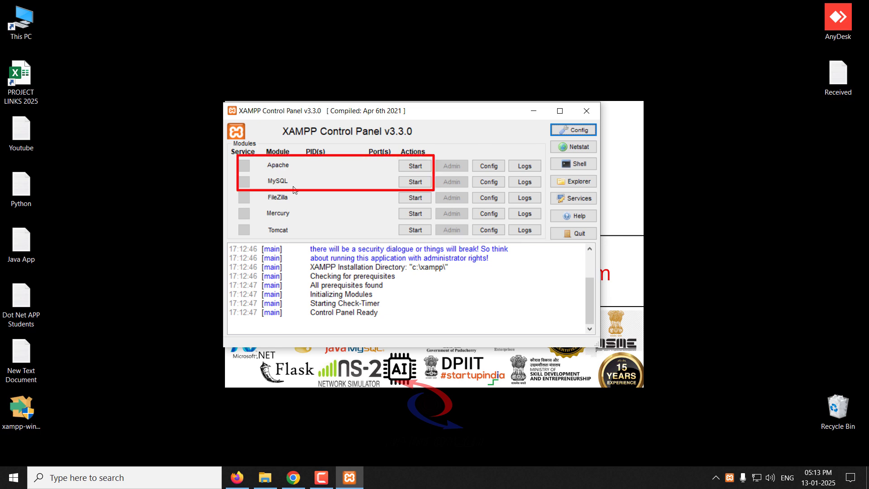
- Start the Apache and MySQL modules in the XAMPP Control Panel
click(417, 167)
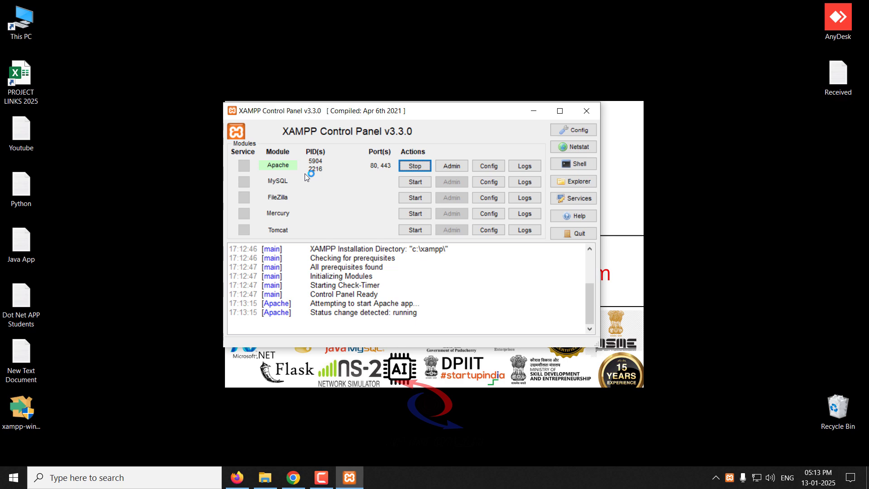
drag(434, 317, 397, 313)
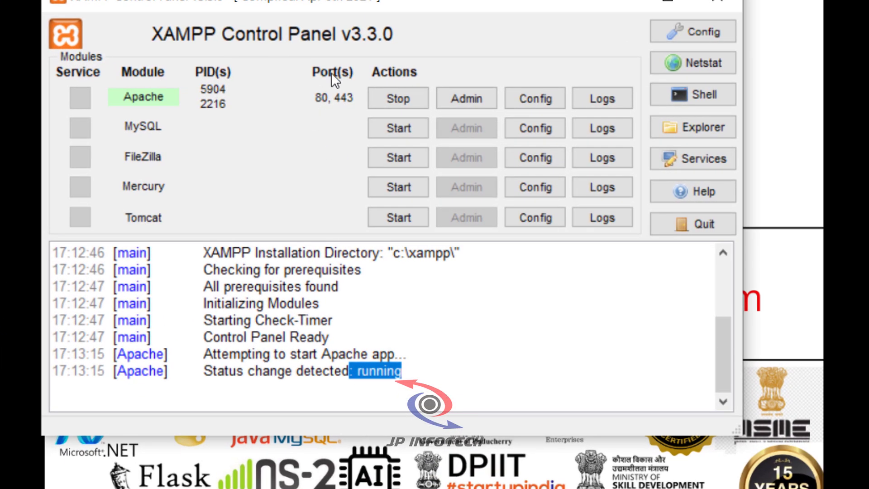
click(399, 131)
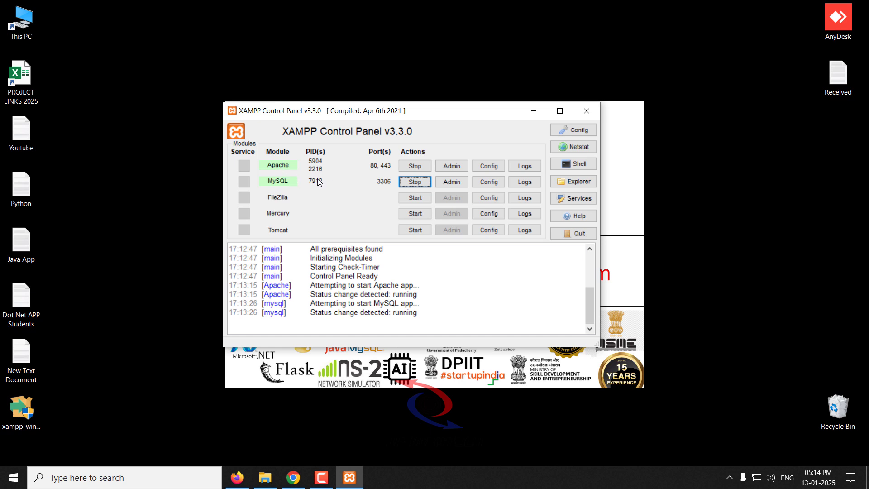
- Switch to File Explorer, open the xampp folder on Local Disk (C:) and select the htdocs folder
double_click(26, 34)
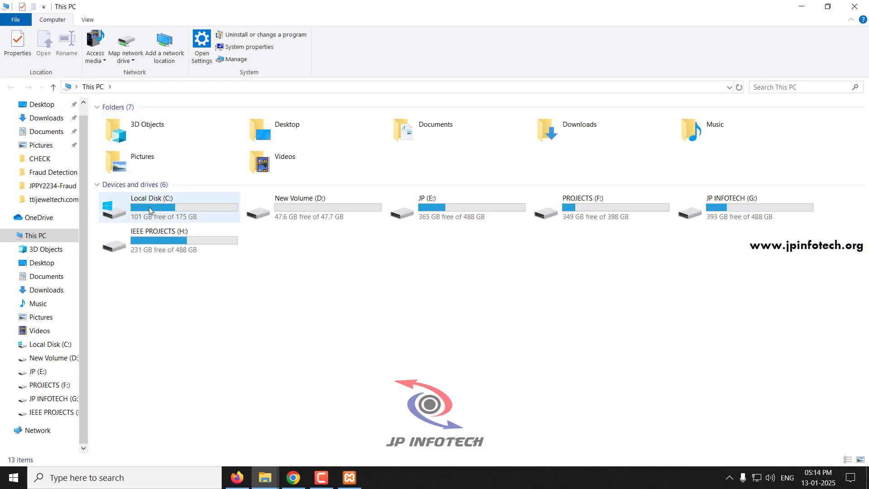
double_click(149, 210)
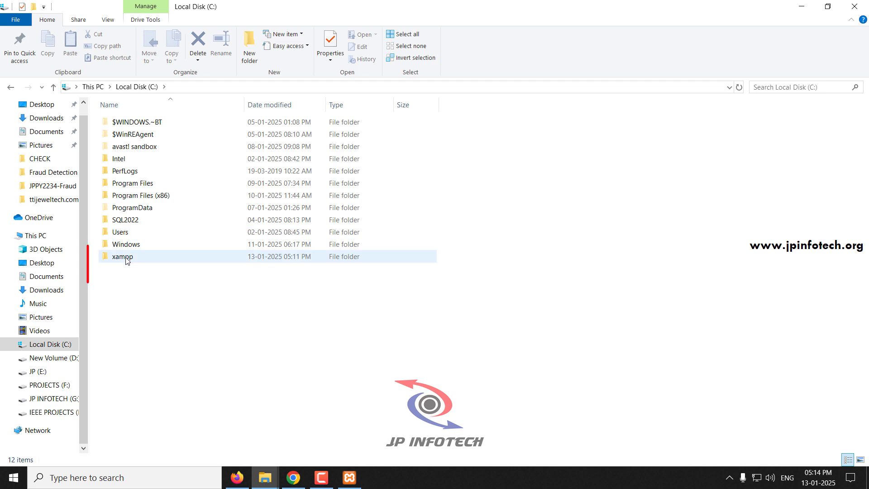
double_click(127, 259)
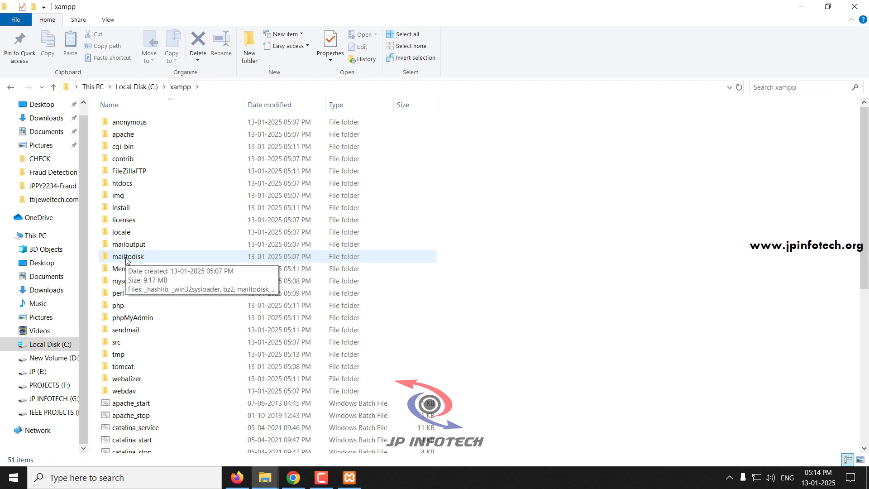
click(126, 186)
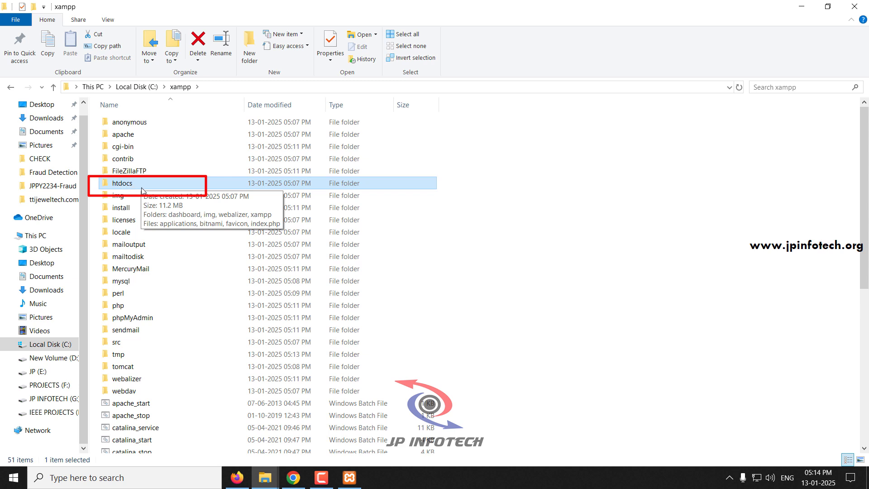
- Open the htdocs folder, create a new folder named test in it and open that folder
double_click(141, 187)
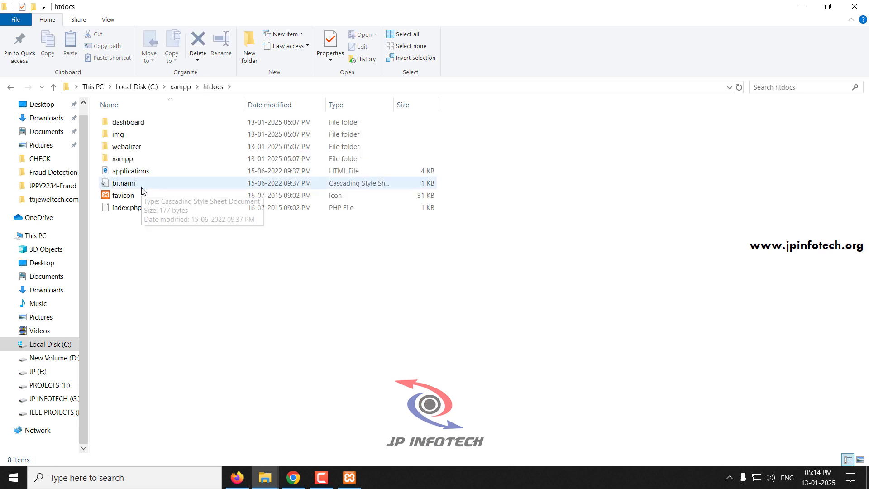
right_click(173, 352)
mouse_move(208, 328)
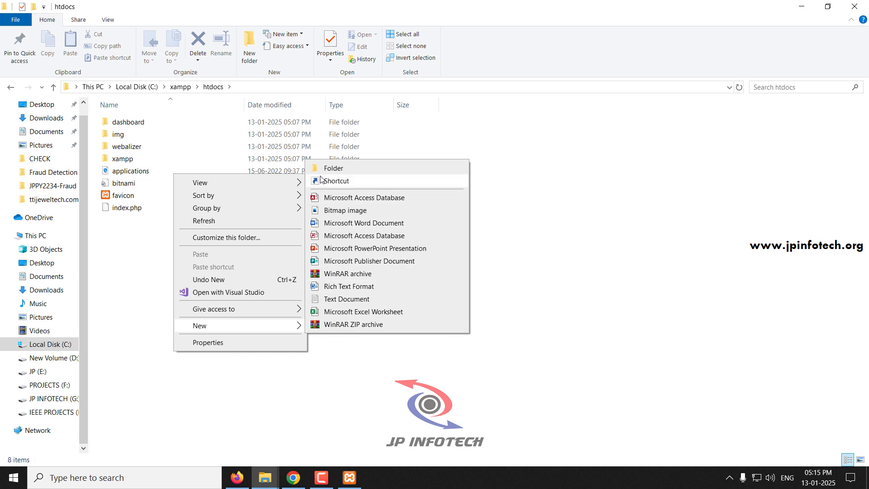
click(333, 169)
text(test)
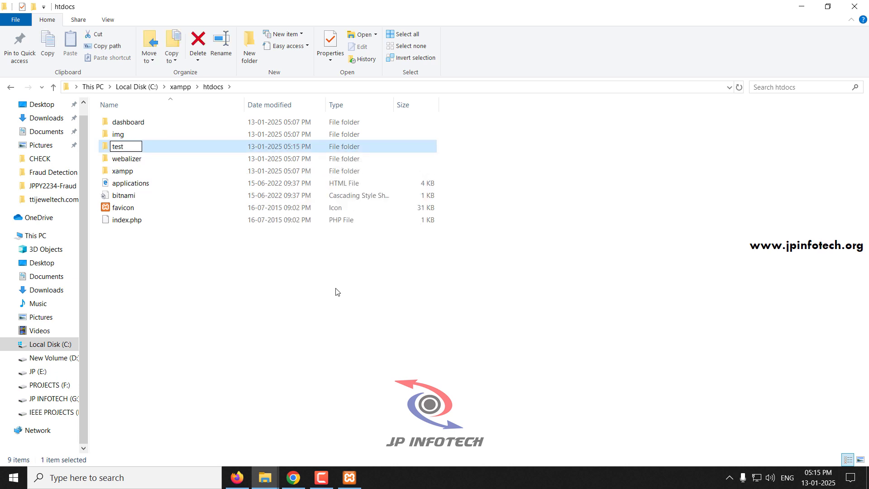
key(Return)
key(Return)
- Create a text document in the test folder and fill it with PHP code that echoes "XAMPP is working!"
right_click(256, 295)
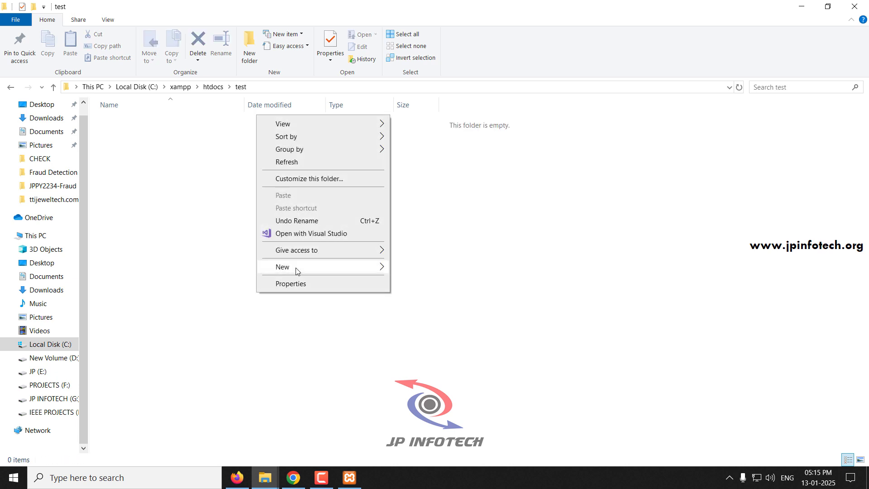
mouse_move(281, 267)
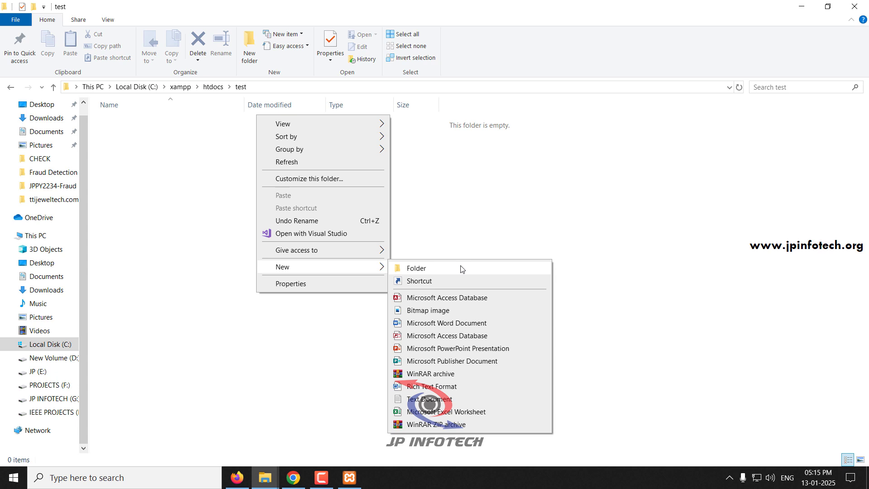
click(460, 400)
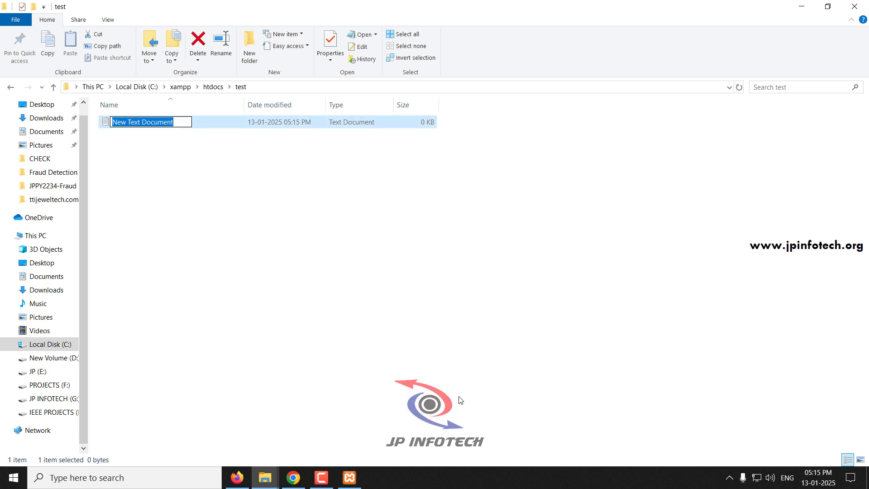
click(202, 126)
double_click(203, 123)
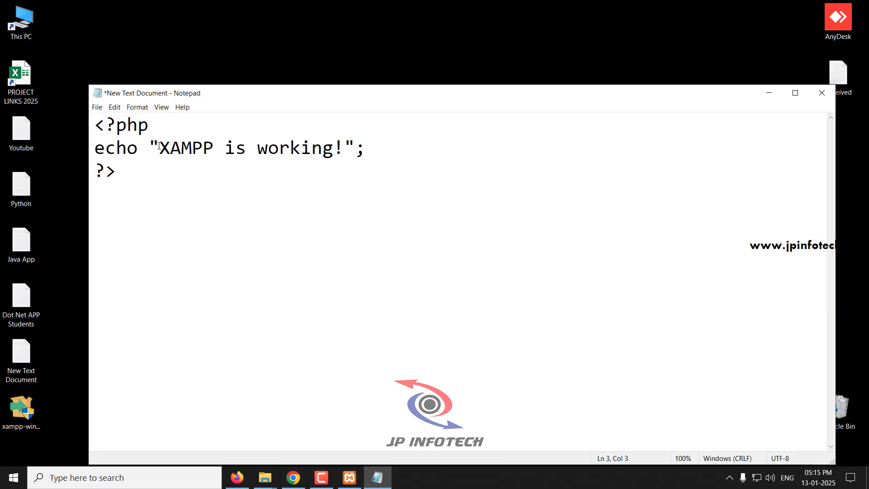
- Save the PHP code in the test folder as Hello.php with the file type All Files, and close Notepad
click(103, 117)
click(97, 107)
click(117, 163)
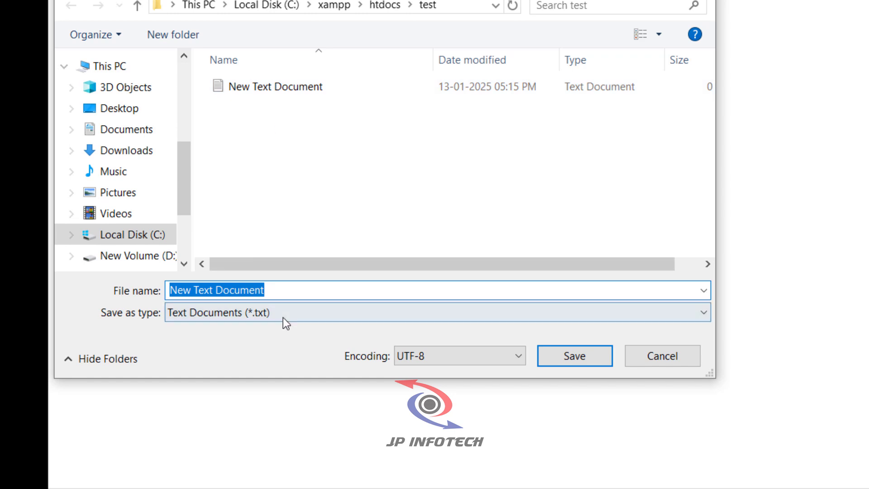
click(284, 318)
click(268, 342)
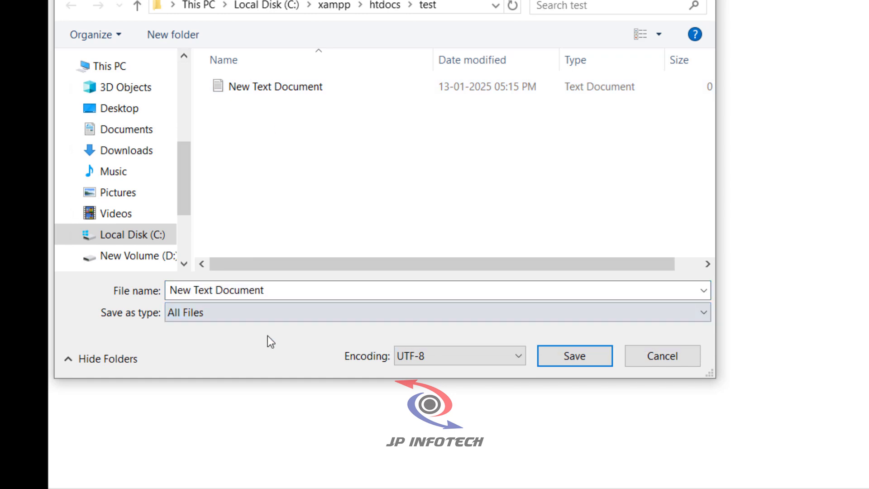
triple_click(283, 288)
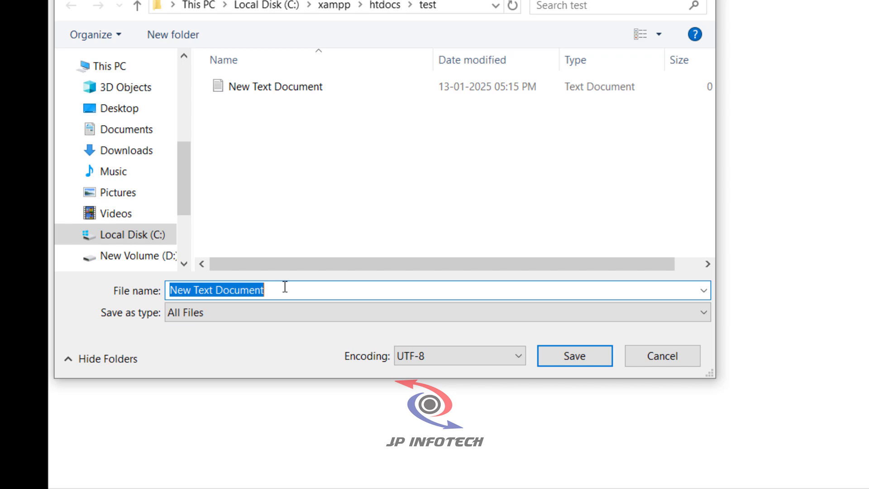
text(Hello.ph)
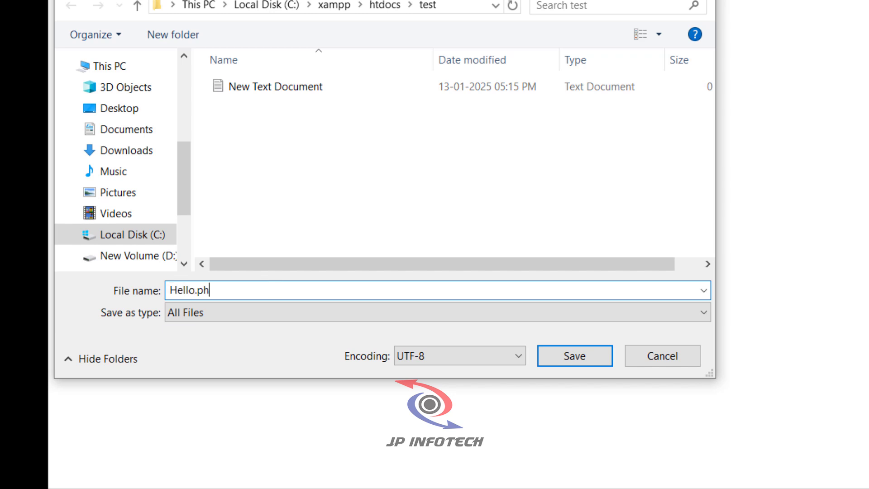
text(p)
double_click(197, 290)
click(220, 294)
click(569, 359)
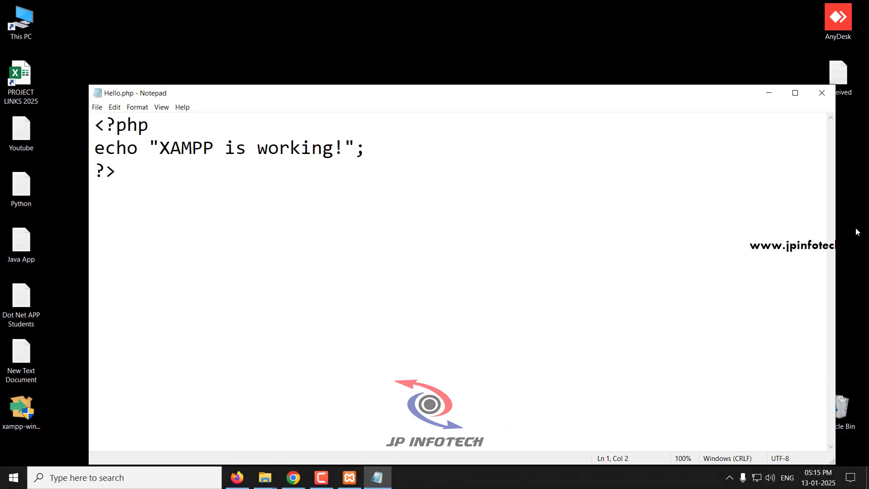
click(821, 94)
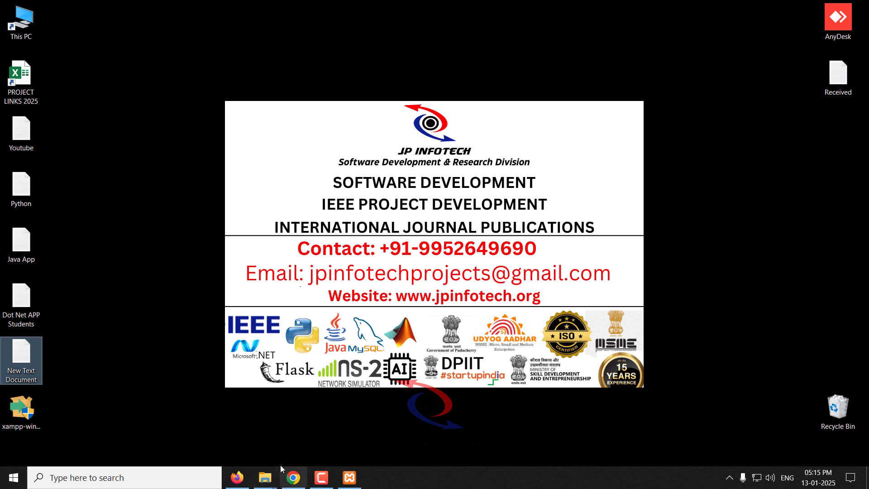
- Return to the test folder in File Explorer and delete the empty New Text Document
mouse_move(272, 473)
click(299, 449)
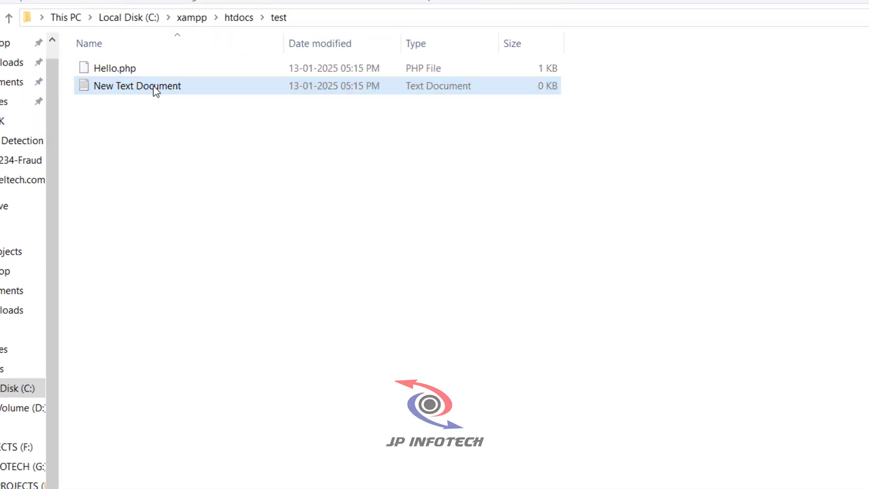
click(169, 90)
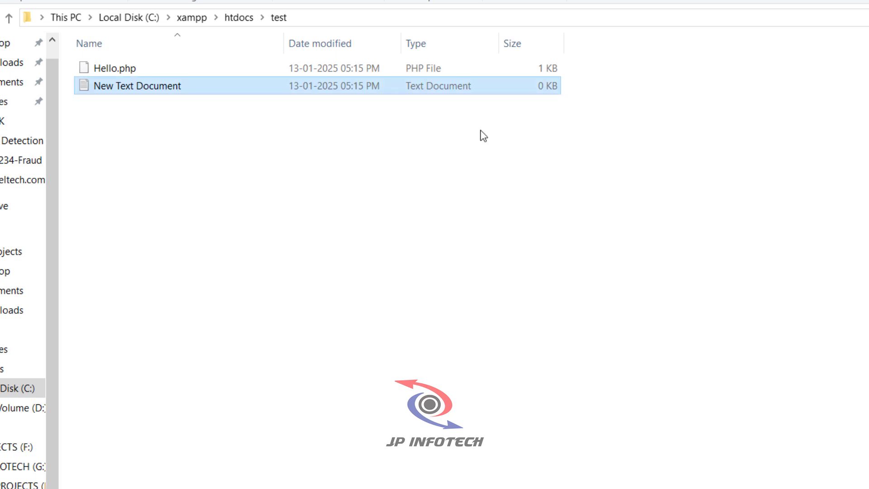
key(Delete)
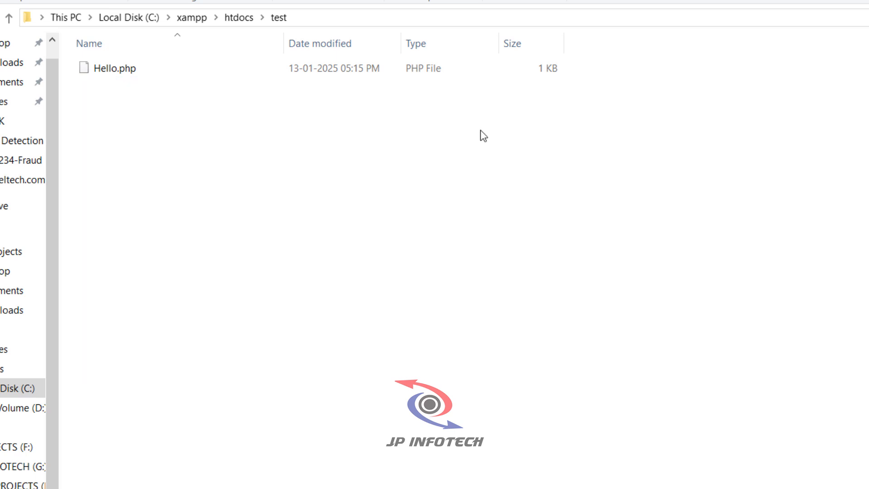
- Open Hello.php with Notepad++ to check its code, and close the editor
click(115, 74)
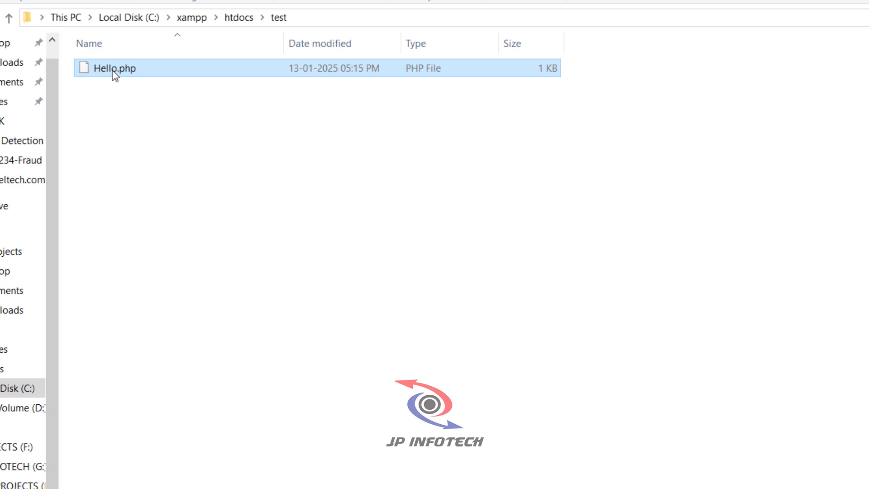
right_click(113, 72)
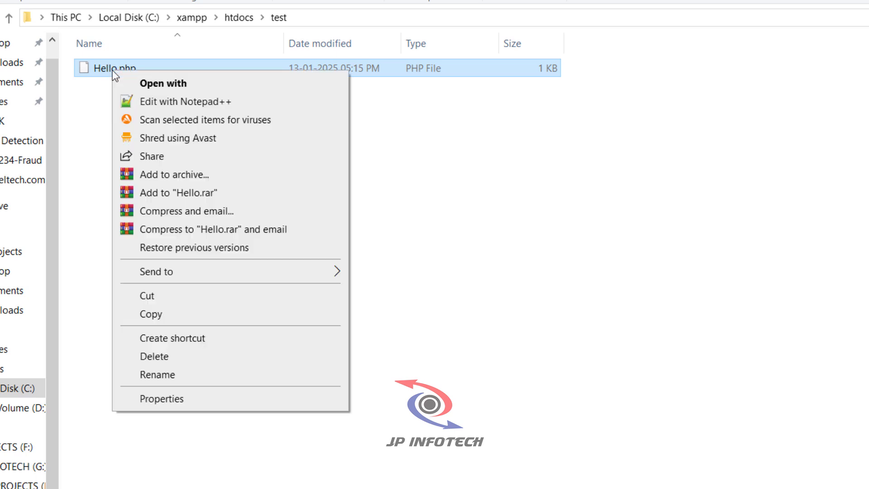
click(168, 101)
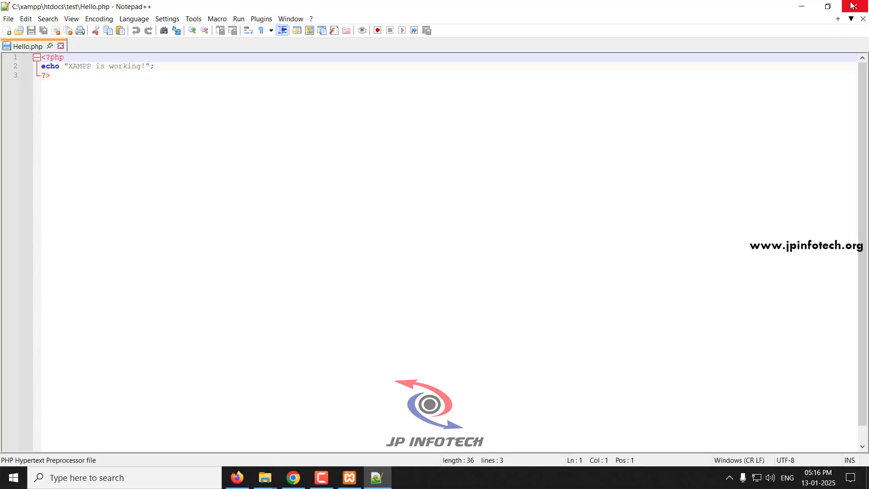
click(852, 5)
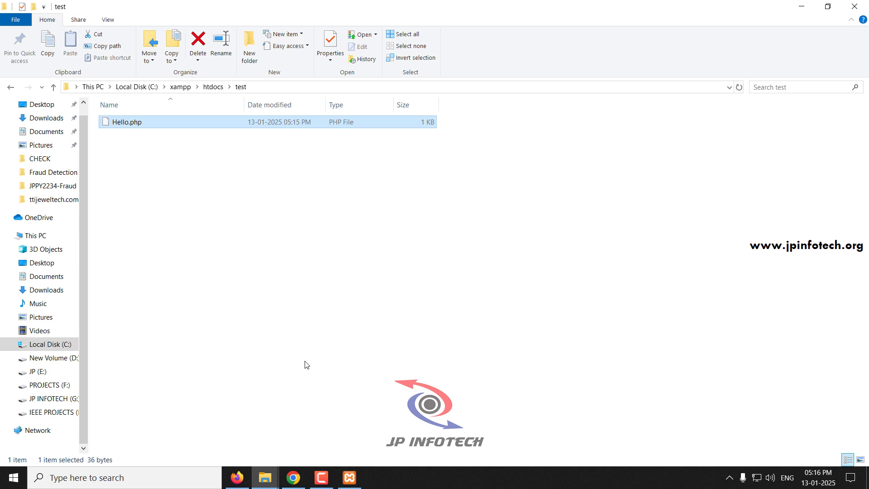
- Switch to Chrome and load localhost/test in a new tab
click(295, 477)
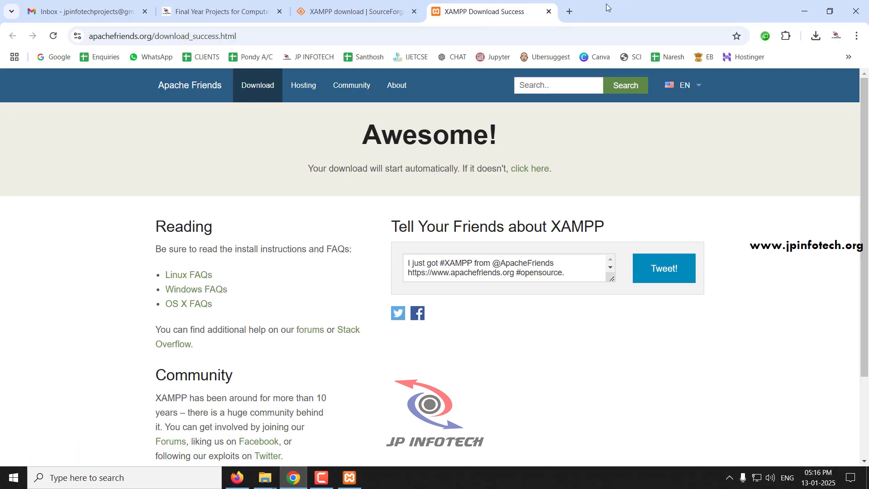
click(569, 11)
text(loc)
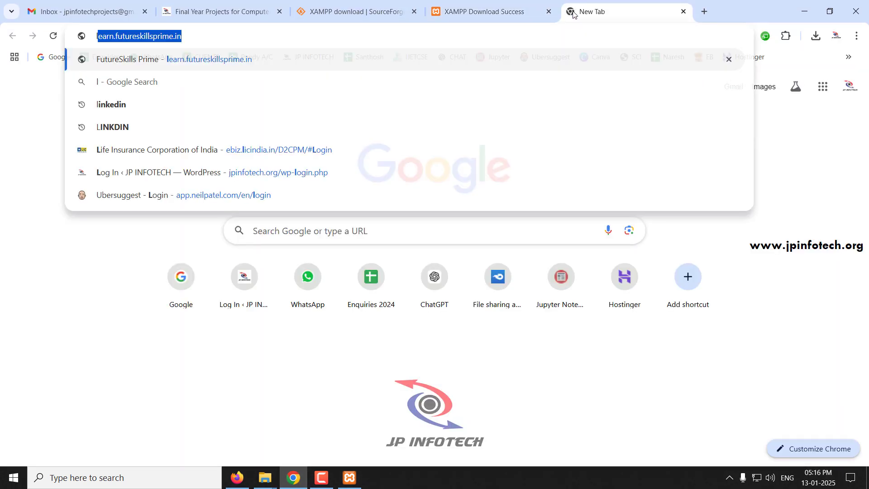
text(alhost)
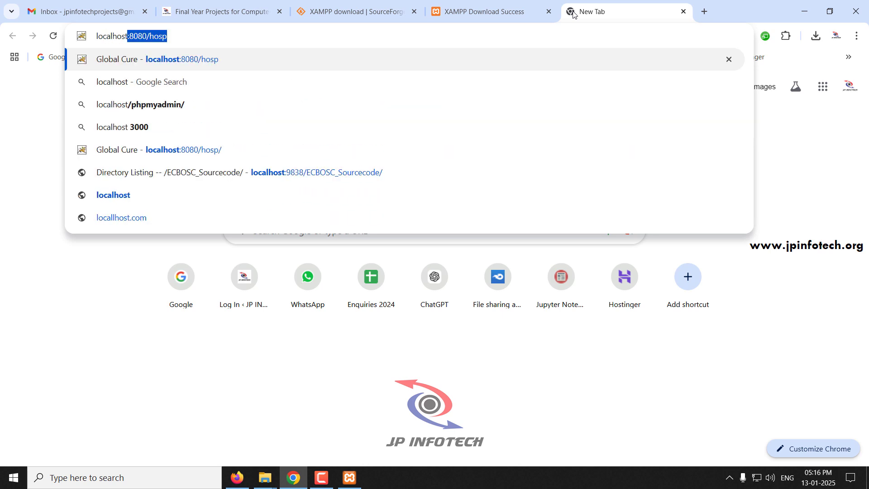
key(Delete)
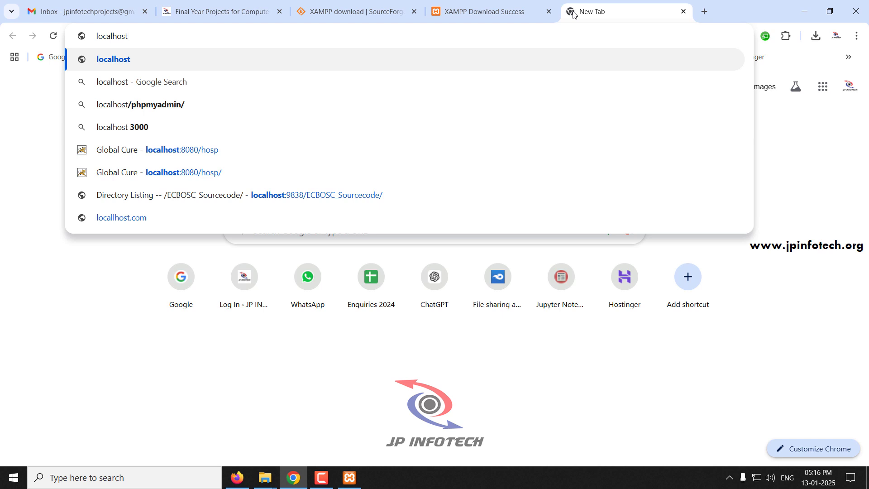
text(/)
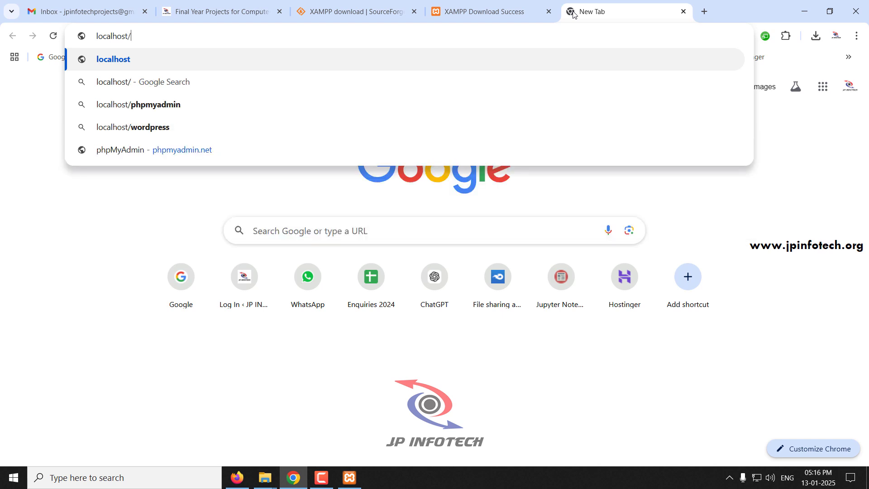
text(test)
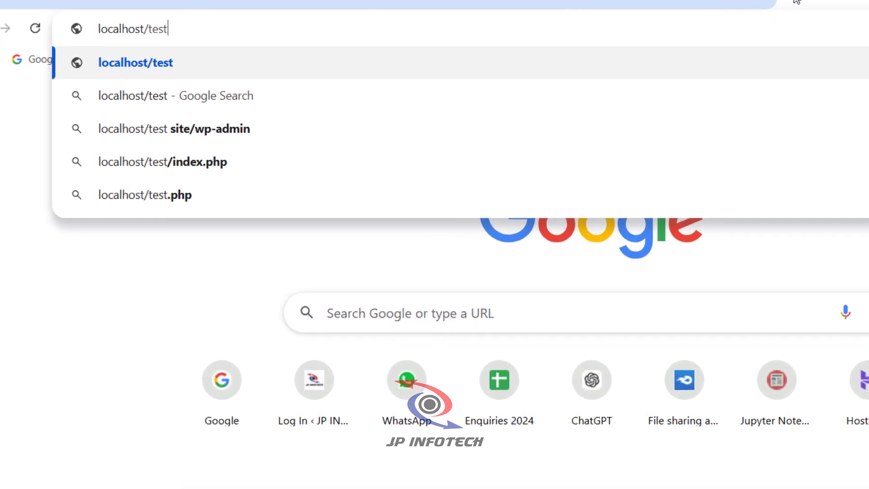
key(Return)
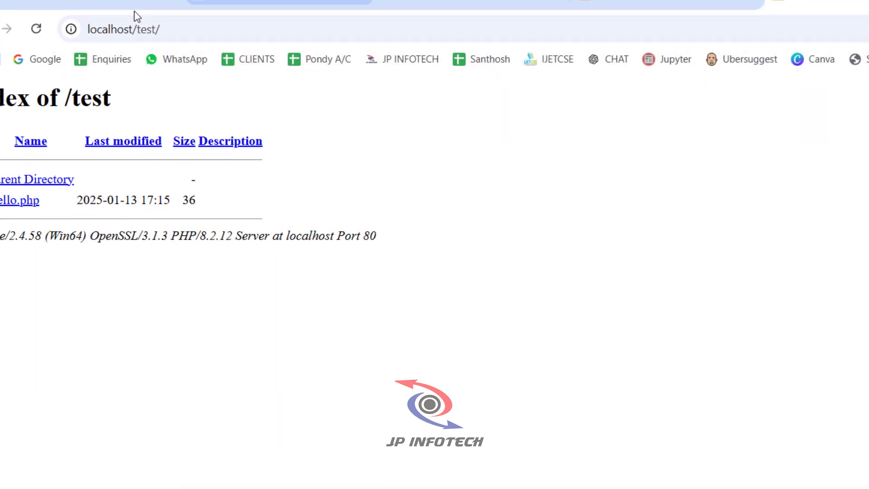
- Check the test folder's contents in File Explorer and return to the localhost/test index in Chrome
mouse_move(264, 484)
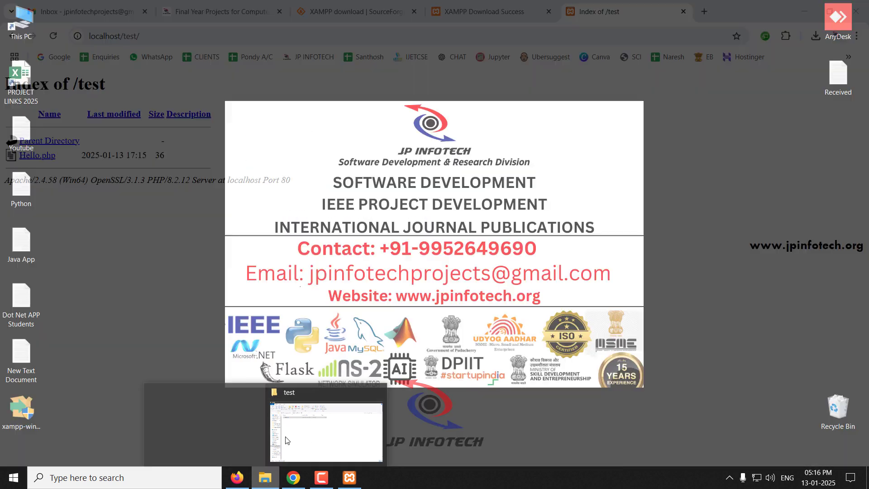
click(286, 435)
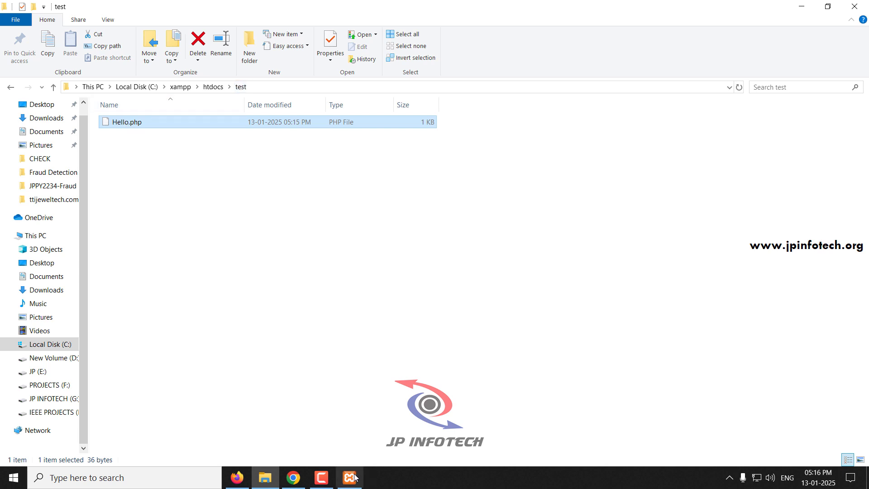
click(293, 478)
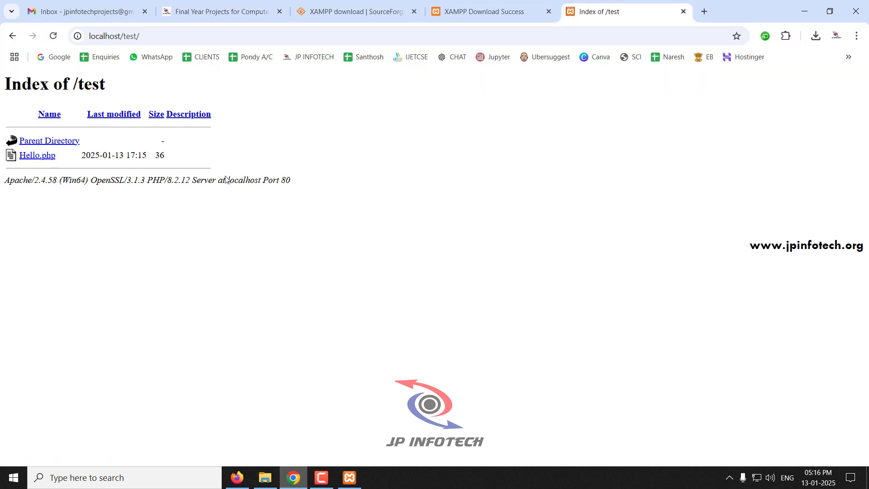
- Run Hello.php from the localhost/test index and inspect the text it outputs
click(43, 159)
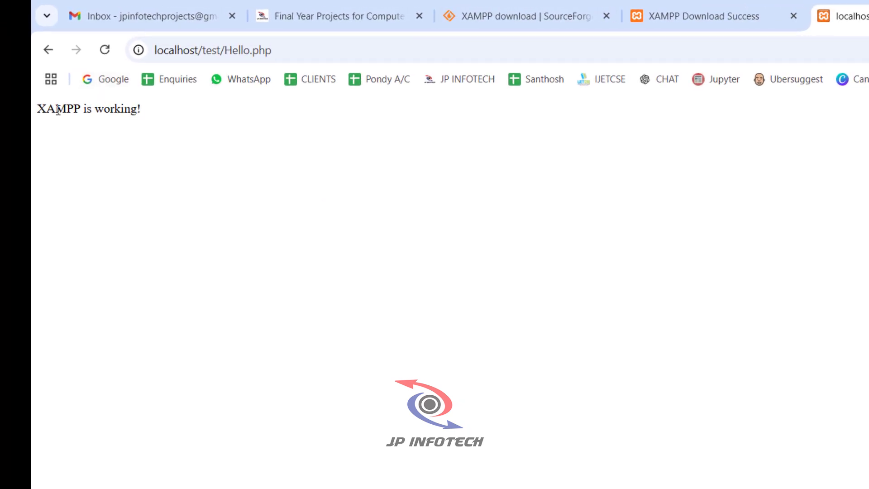
drag(146, 110, 32, 110)
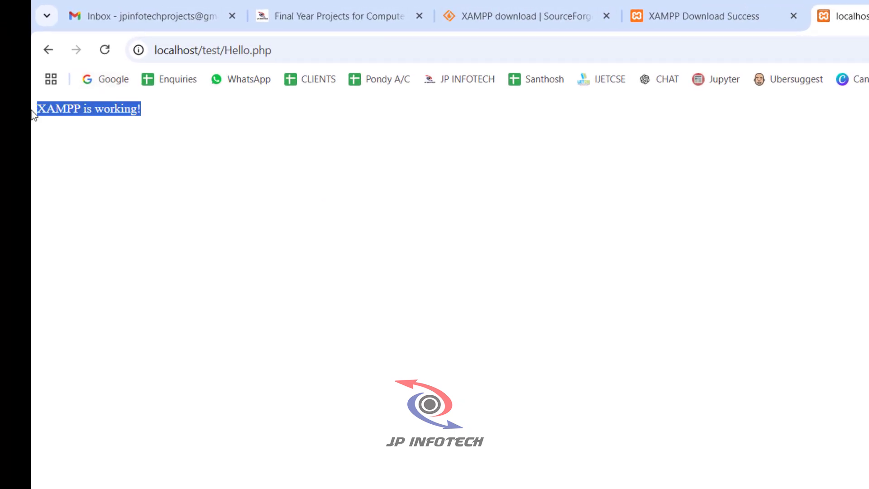
click(189, 140)
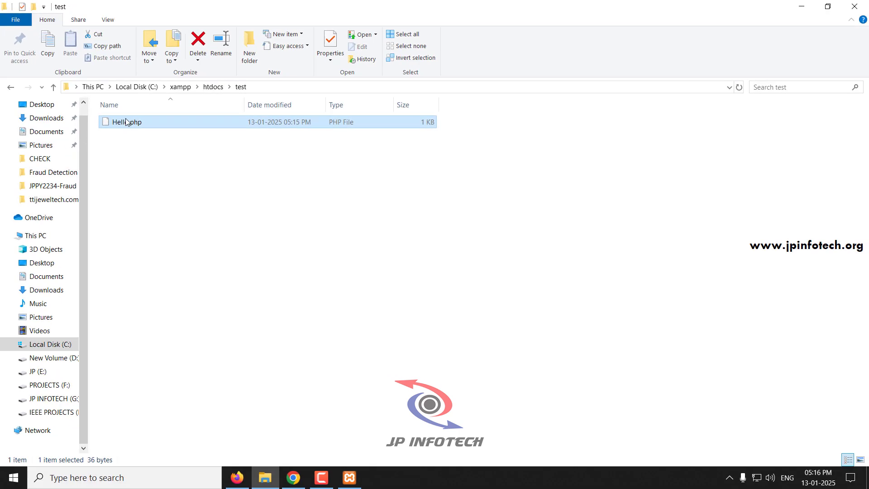
- Switch to the test folder in File Explorer and reopen Hello.php for editing in Notepad++
right_click(126, 121)
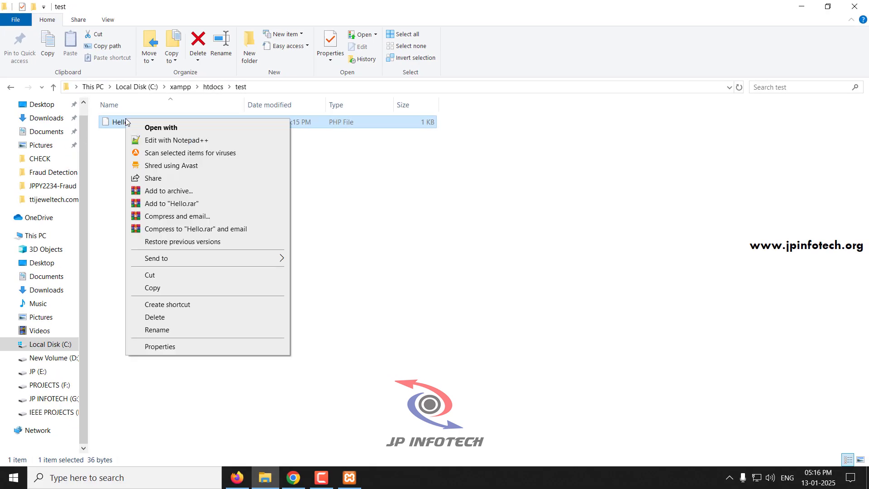
click(184, 141)
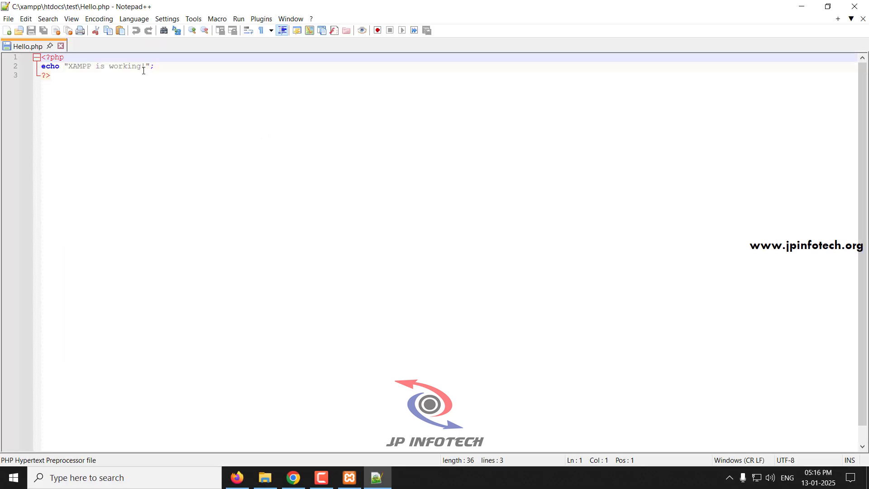
- Append "Welcome to JP INFOTECH Projects" to the echo text after "XAMPP is working!", save Hello.php and close the editor
click(149, 64)
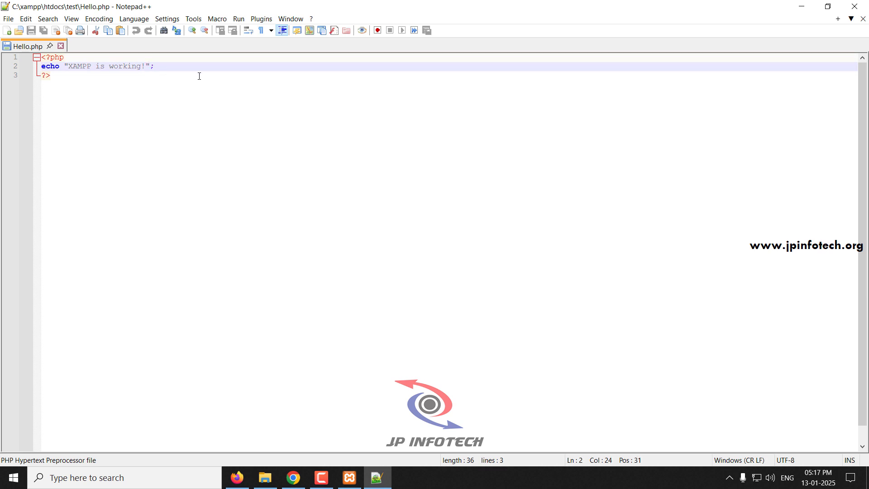
text(Welcome to JP )
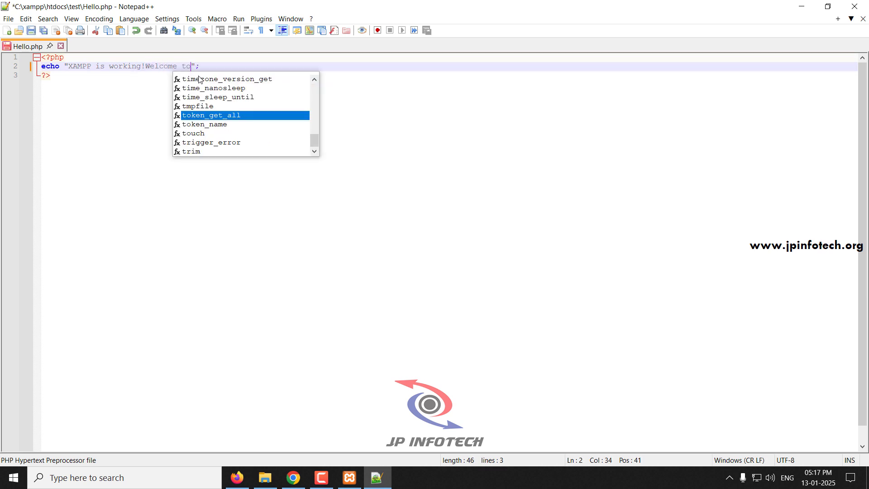
text(INFOTECH Projecsts)
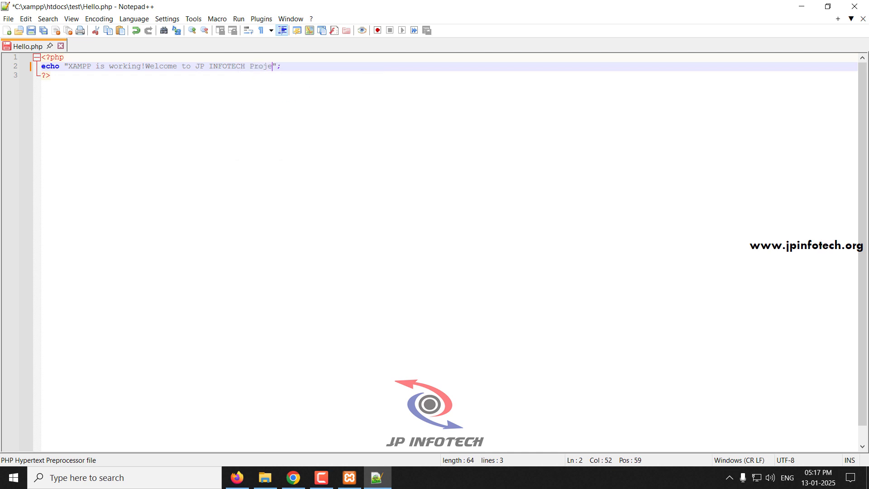
key(BackSpace)
key(BackSpace)
text(t)
key(ctrl+s)
click(854, 7)
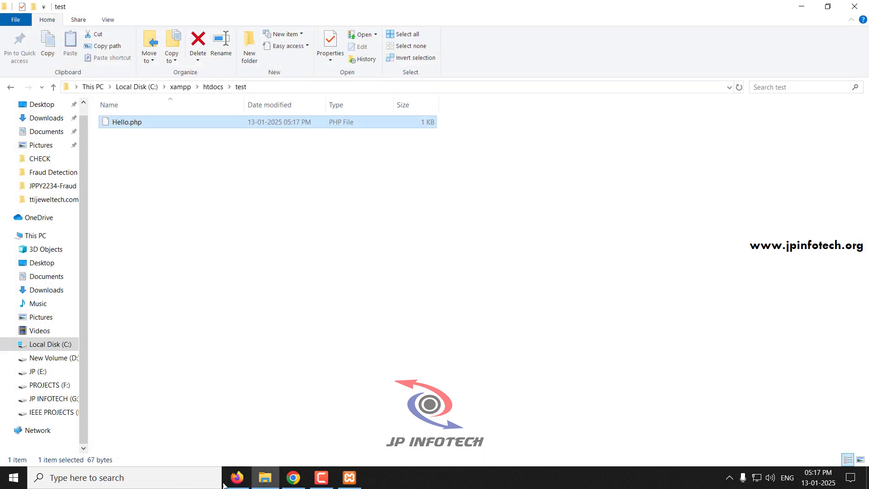
- Switch to Chrome, reload localhost/test/Hello.php and inspect the line of text it outputs
click(293, 477)
click(53, 36)
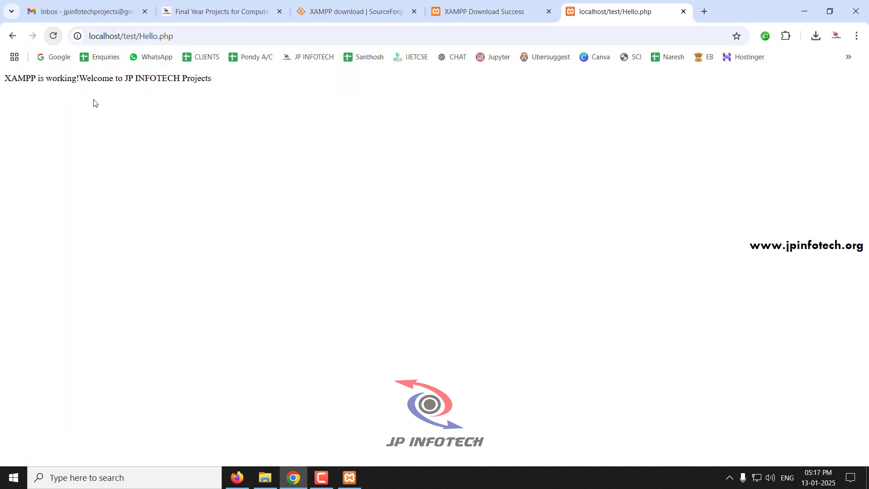
drag(2, 80, 210, 79)
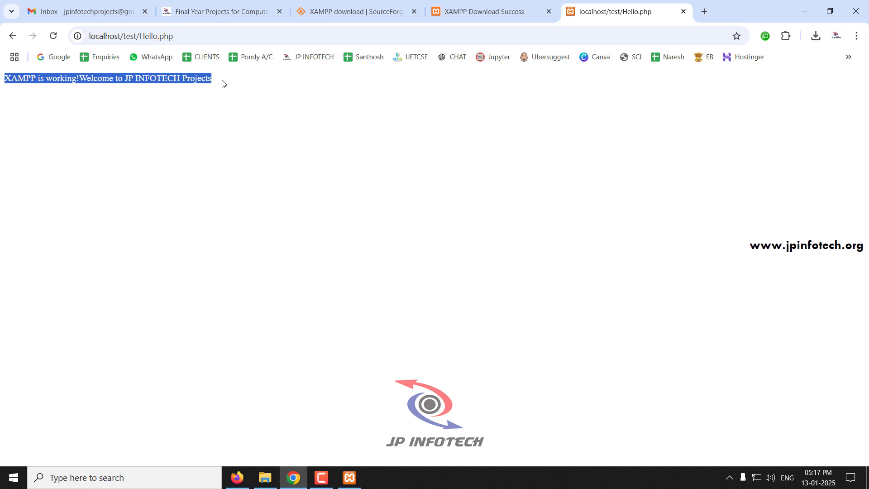
click(226, 102)
drag(219, 80, 1, 85)
click(321, 168)
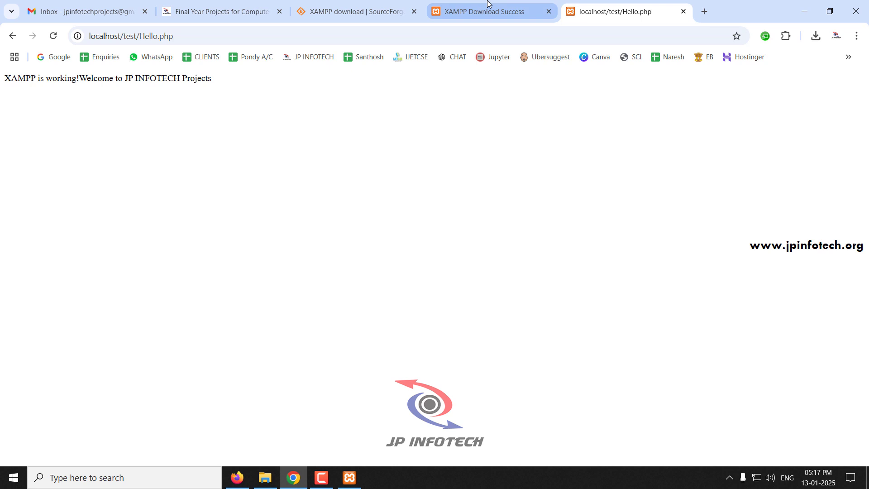
- Revisit the open XAMPP Download Success page and the SourceForge XAMPP download page
mouse_move(459, 4)
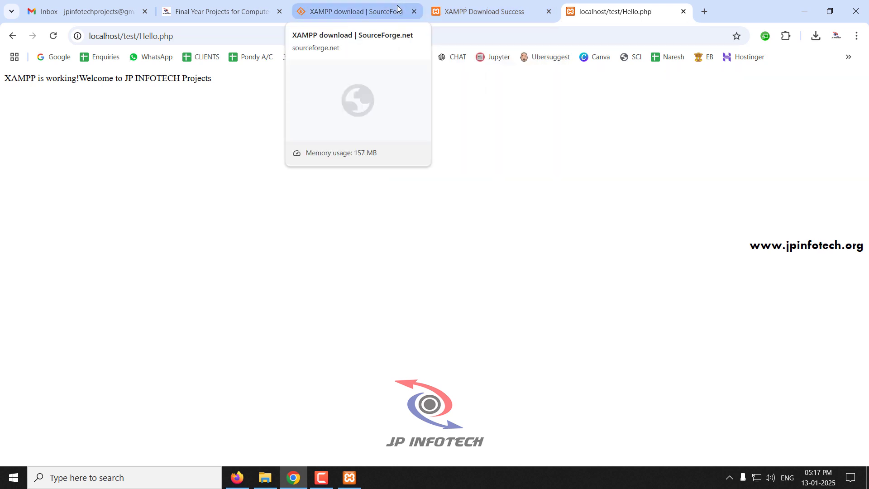
click(457, 10)
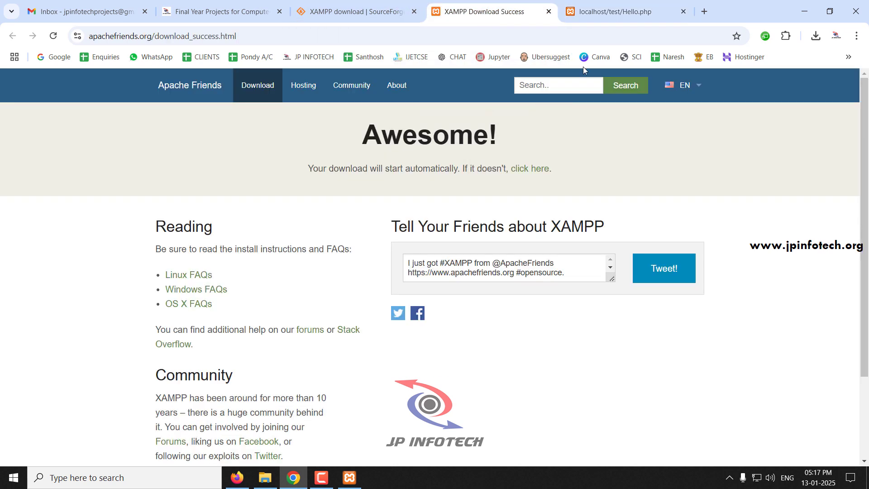
click(353, 12)
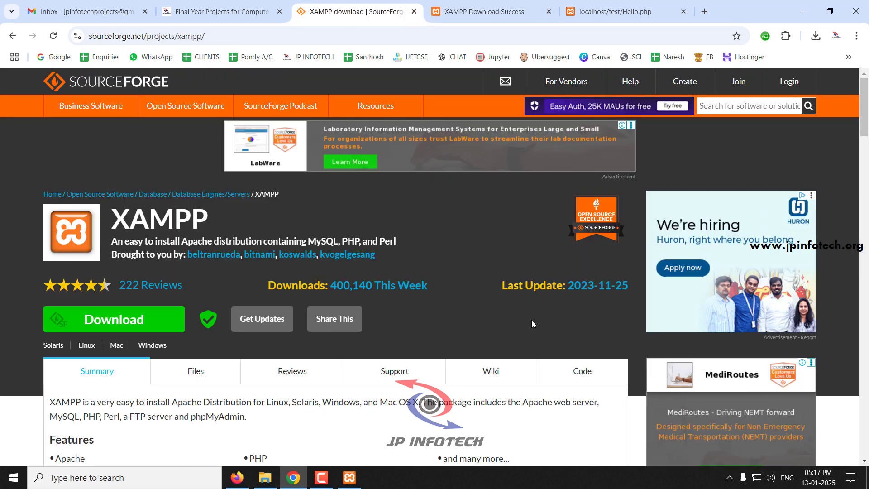